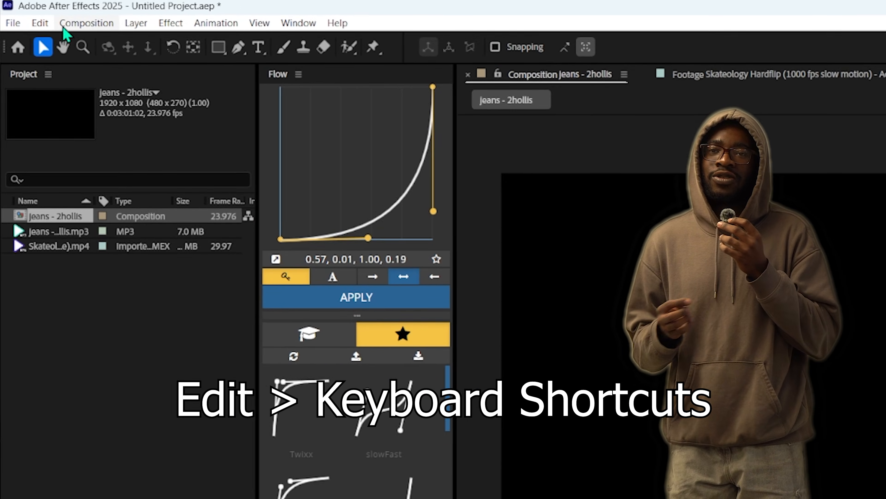
# Open the keyboard shortcuts editor and search its commands for "add".
pyautogui.click(40, 23)
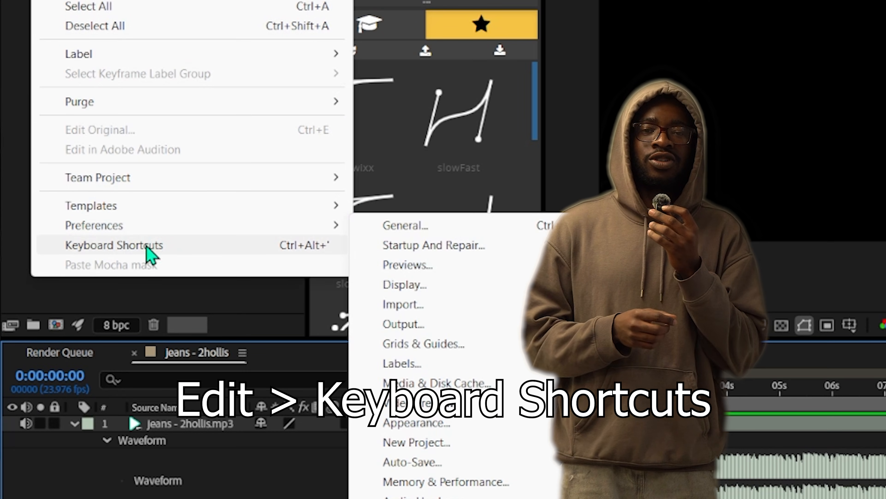
pyautogui.click(147, 247)
pyautogui.write('add')
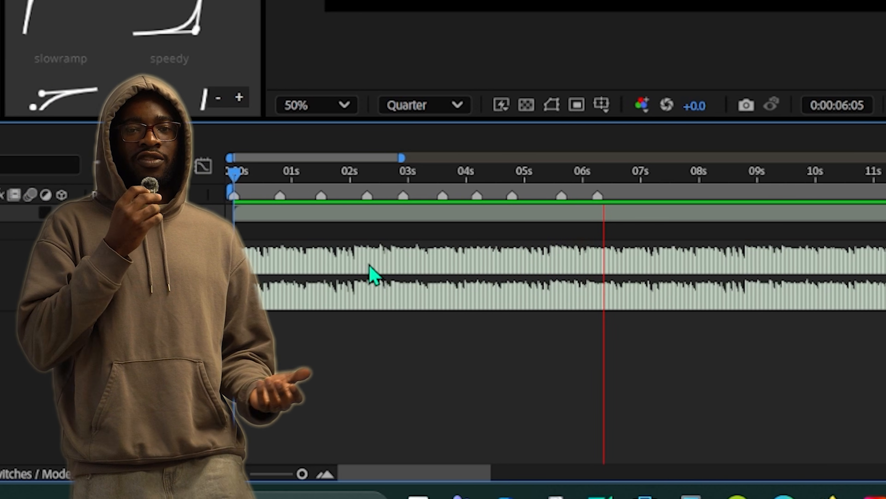
# Add composition markers on the beats while the opening seconds of the jeans - 2hollis audio play.
pyautogui.press('KP_Multiply')
pyautogui.press('KP_Multiply')
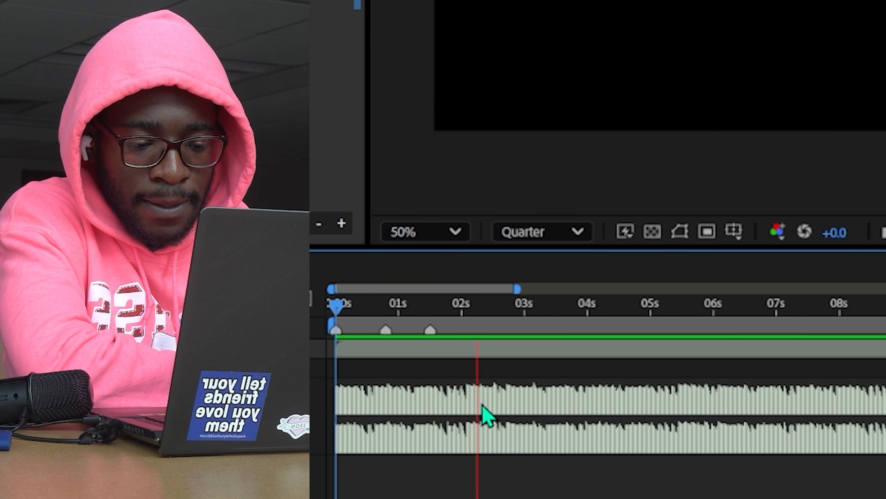
pyautogui.press('KP_Multiply')
pyautogui.press('KP_Multiply')
pyautogui.press('KP_Multiply')
pyautogui.press('KP_Multiply')
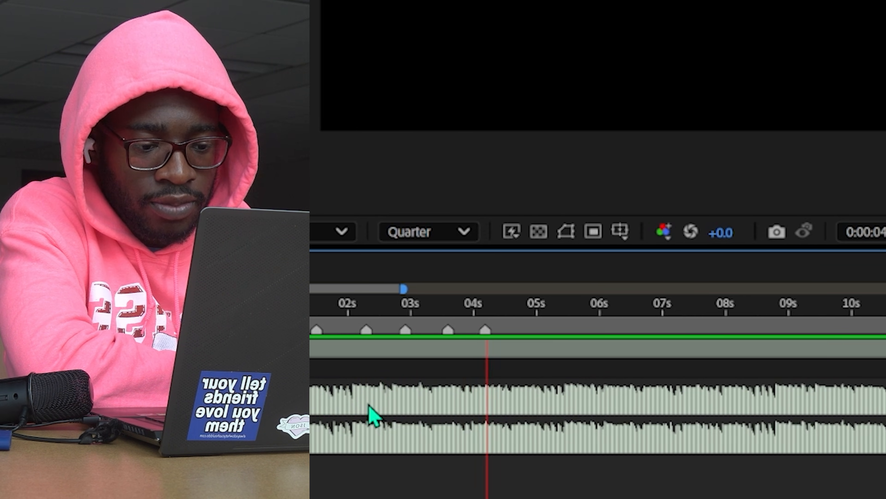
pyautogui.press('KP_Multiply')
pyautogui.press('KP_Multiply')
pyautogui.press('KP_Multiply')
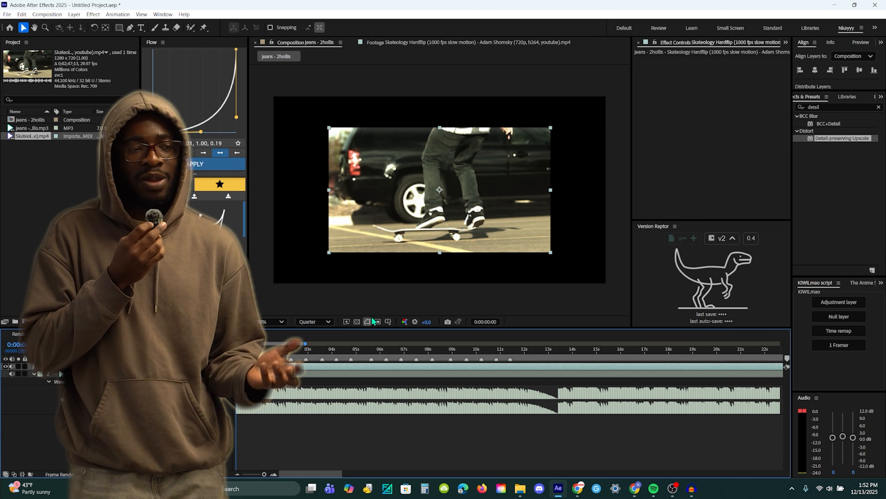
# Open the composition settings and examine the available frame rate options.
pyautogui.hotkey('ctrl', 'k')
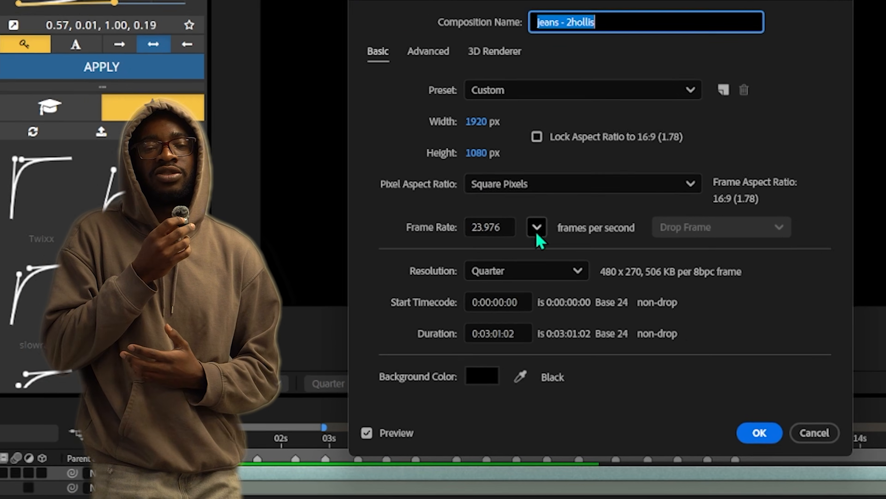
pyautogui.click(510, 253)
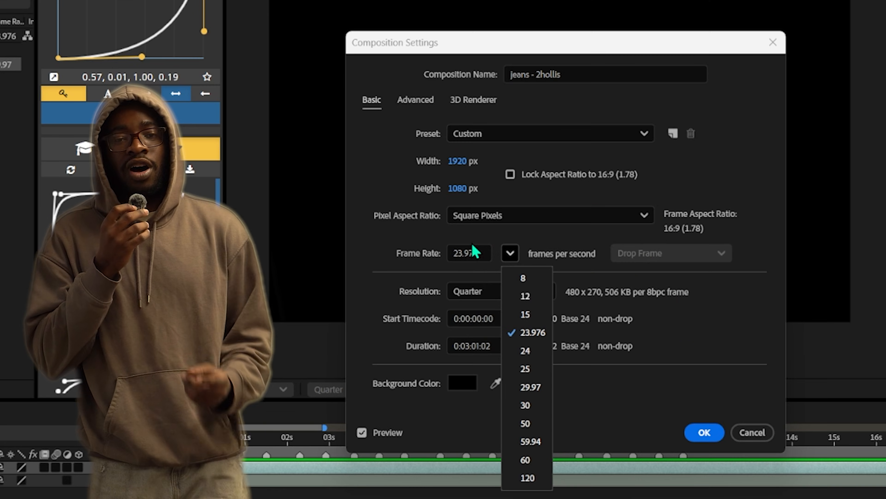
pyautogui.click(513, 154)
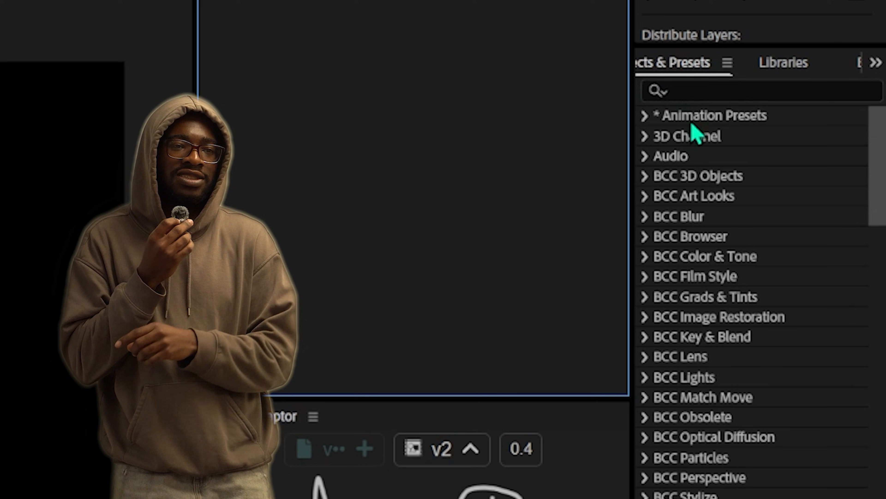
# Apply the Detail-preserving Upscale effect to the Skateology Hardflip clip and fit it to the composition height.
pyautogui.click(824, 106)
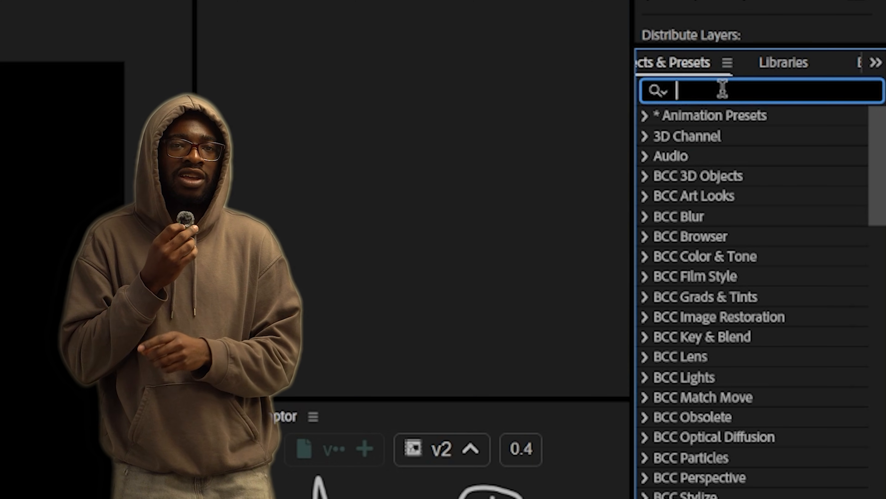
pyautogui.write('detail')
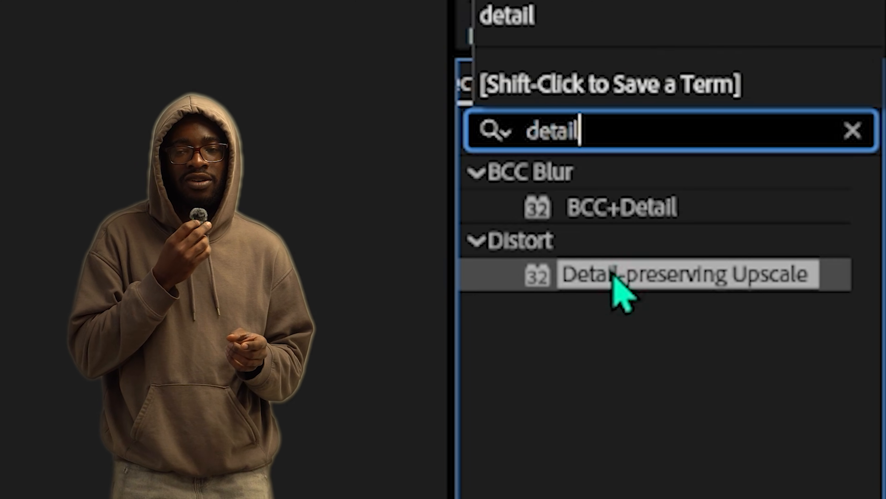
pyautogui.moveTo(612, 273); pyautogui.dragTo(173, 433)
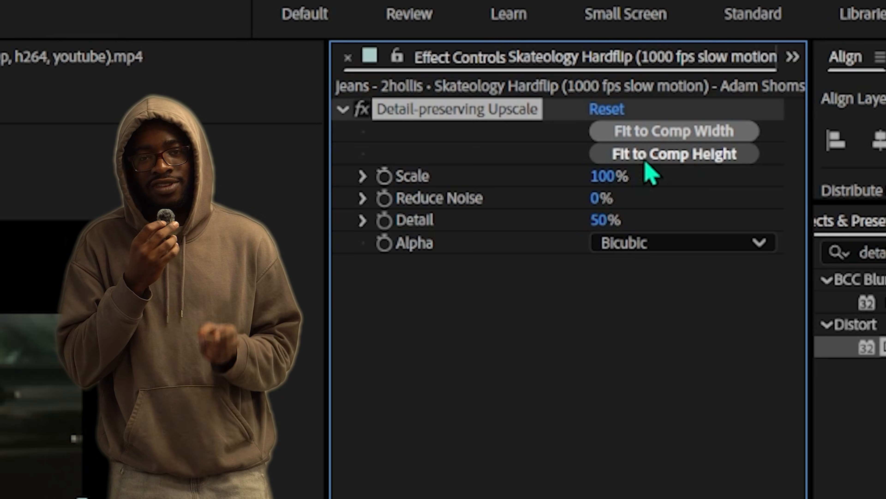
pyautogui.click(684, 155)
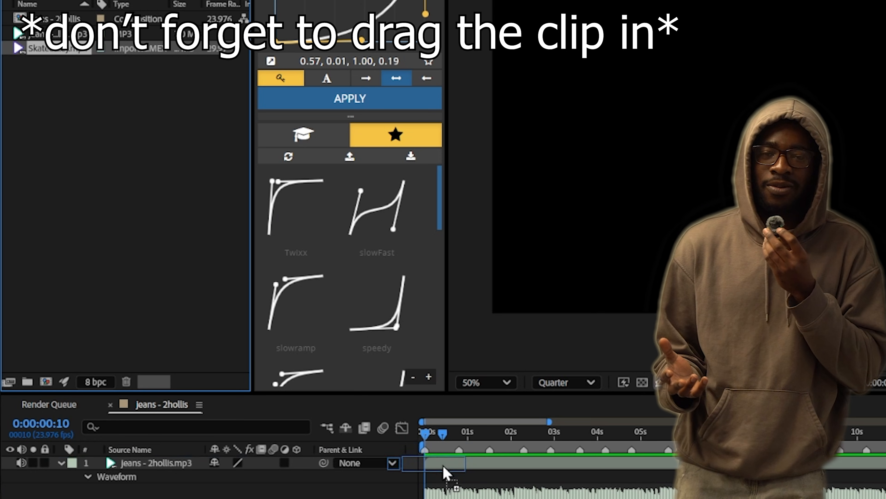
# Place the skateboarding clip in the timeline above the audio layer and split it at about 0:01:11.
pyautogui.moveTo(443, 466); pyautogui.dragTo(476, 474)
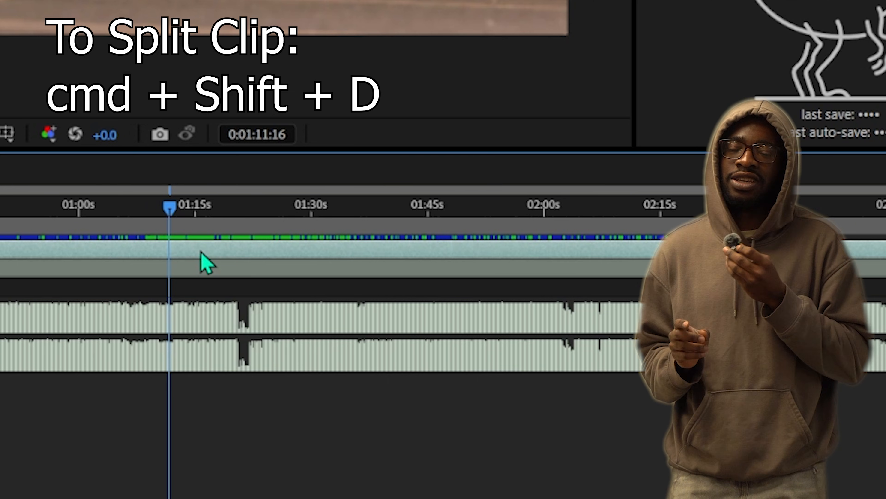
pyautogui.press('super+shift+d')
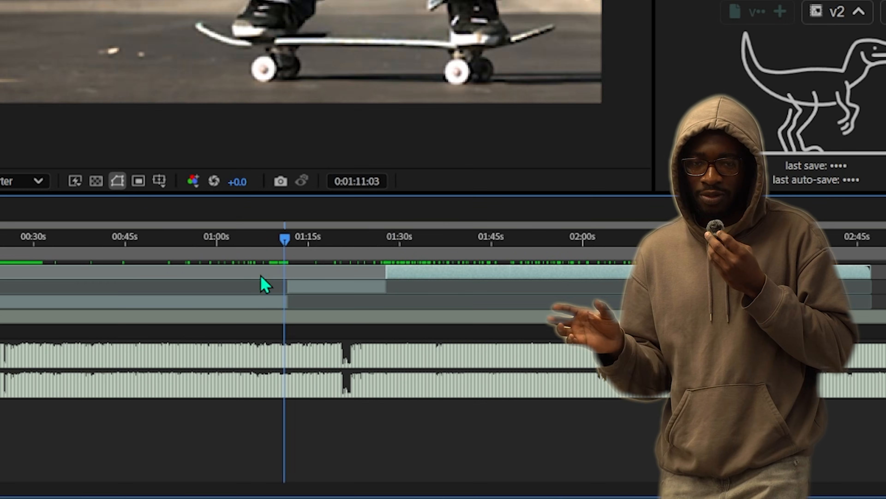
pyautogui.moveTo(285, 284)
pyautogui.mouseDown()
pyautogui.moveTo(312, 291)
pyautogui.moveTo(296, 296)
pyautogui.moveTo(287, 284)
pyautogui.mouseUp()
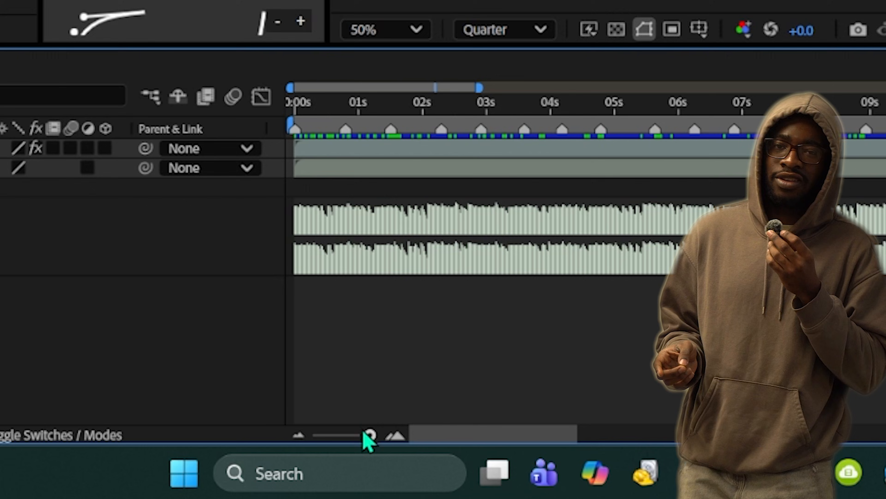
# Move the trimmed skateboarding clip so it starts at 0:00:00:00 in the timeline.
pyautogui.moveTo(263, 476)
pyautogui.mouseDown()
pyautogui.moveTo(247, 476)
pyautogui.moveTo(262, 475)
pyautogui.mouseUp()
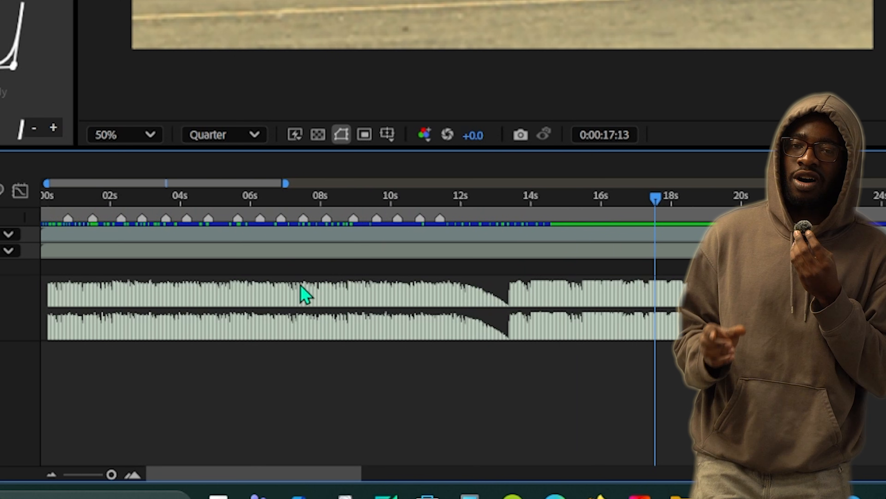
pyautogui.scroll(-5, 476, 346)
pyautogui.scroll(6, 477, 347)
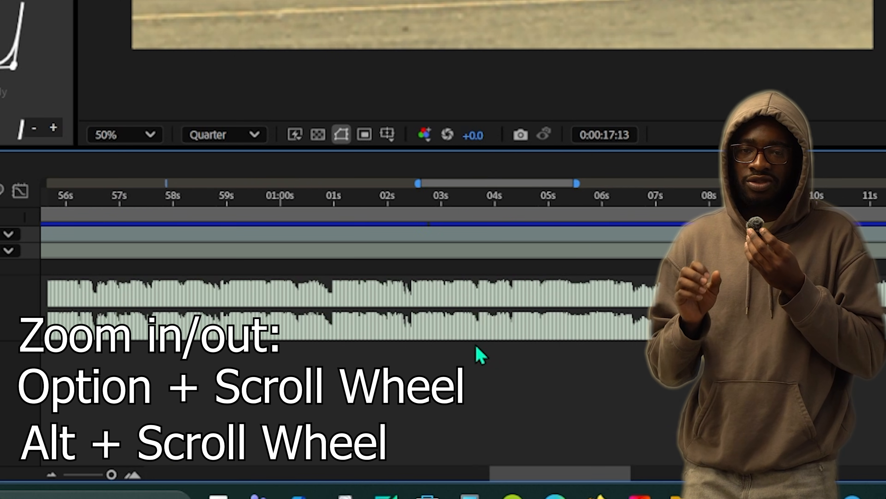
pyautogui.scroll(-6, 477, 346)
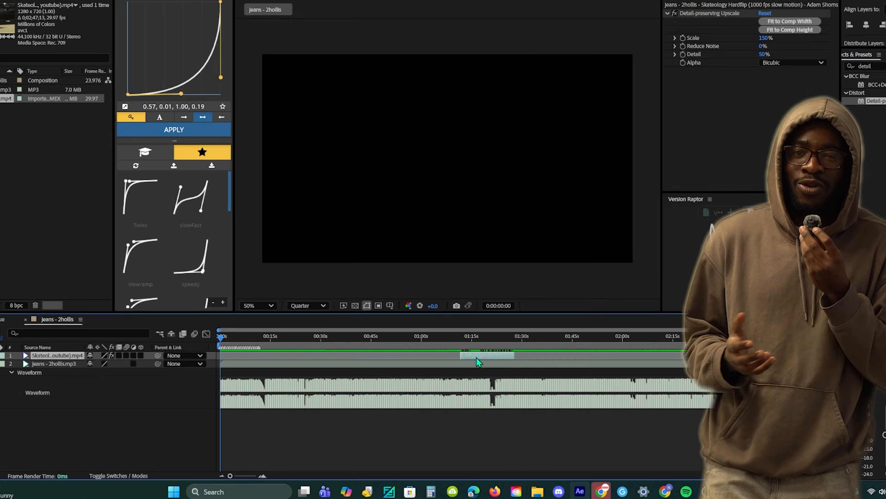
pyautogui.press('[')
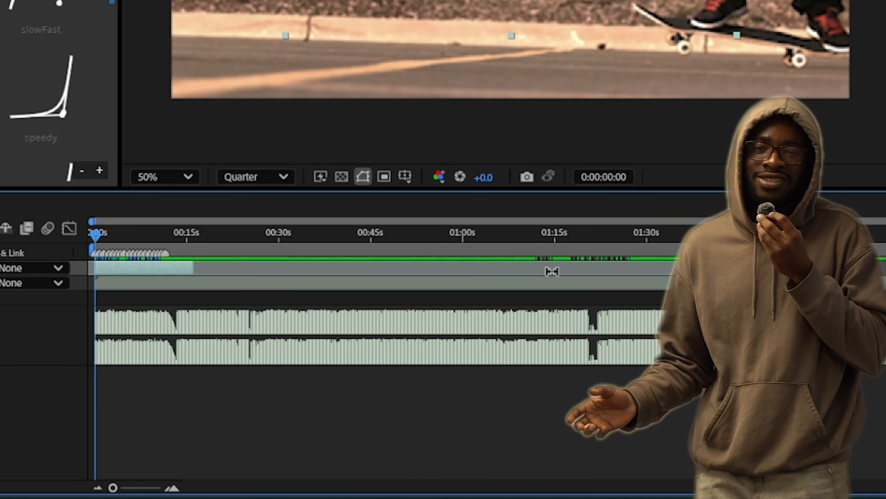
# Enable time remapping on the precomposed skateboarding clip.
pyautogui.scroll(3, 552, 271)
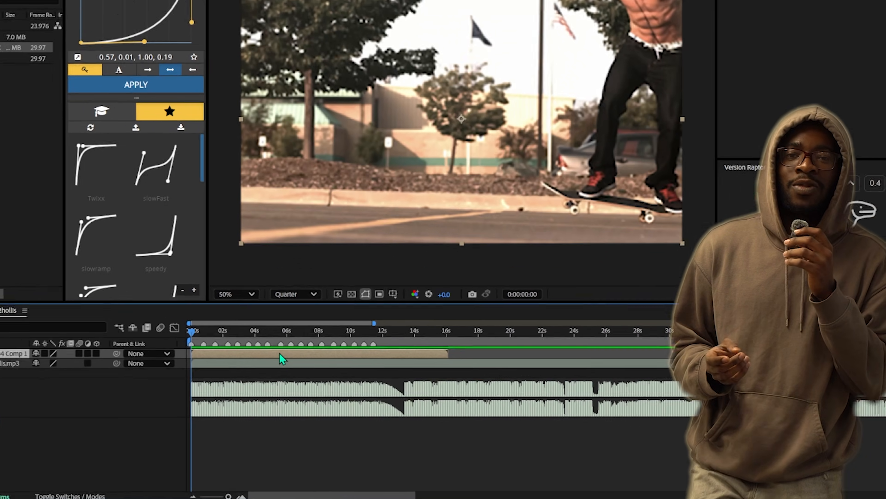
pyautogui.rightClick(302, 344)
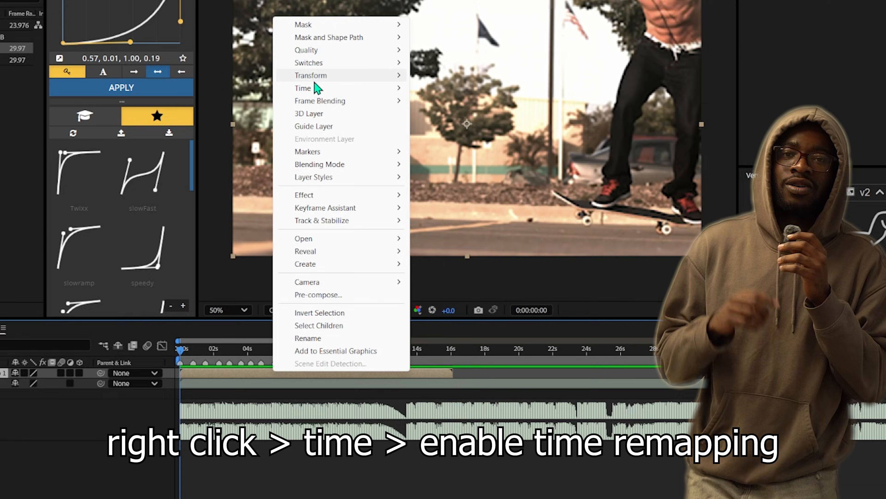
pyautogui.moveTo(316, 81)
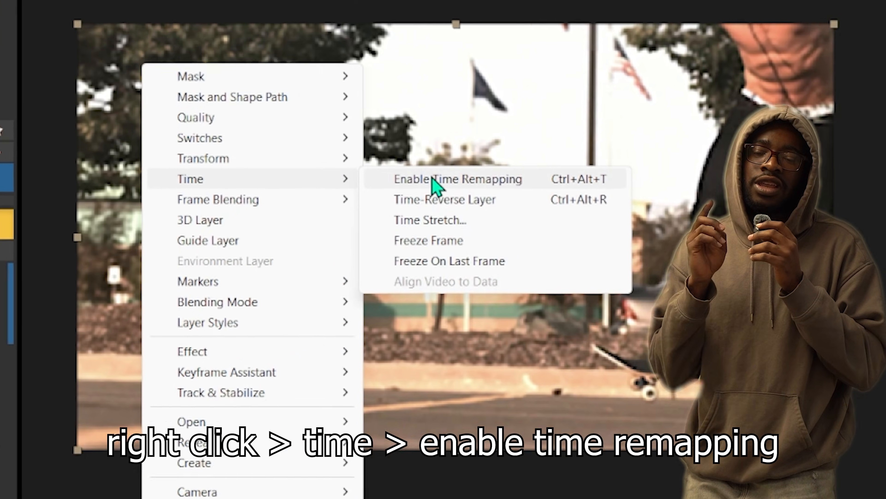
pyautogui.click(435, 178)
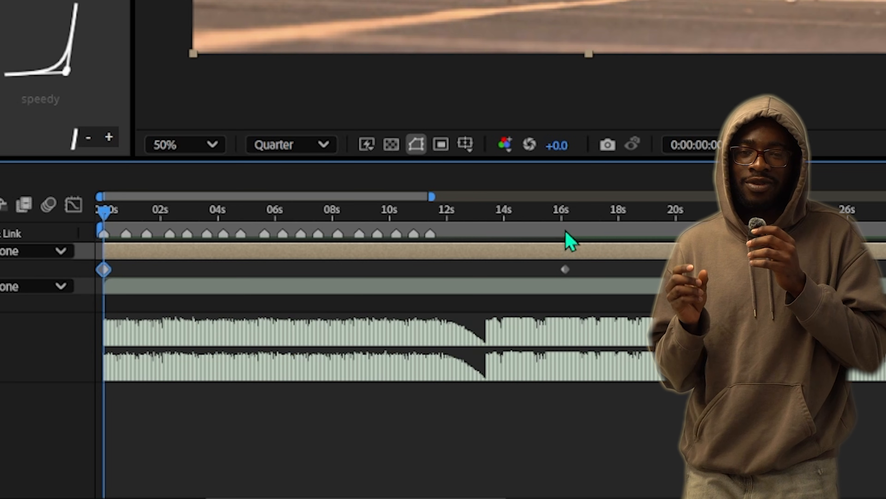
# Move the end time-remap keyframe earlier, onto the beat marker just before 3 seconds.
pyautogui.click(570, 229)
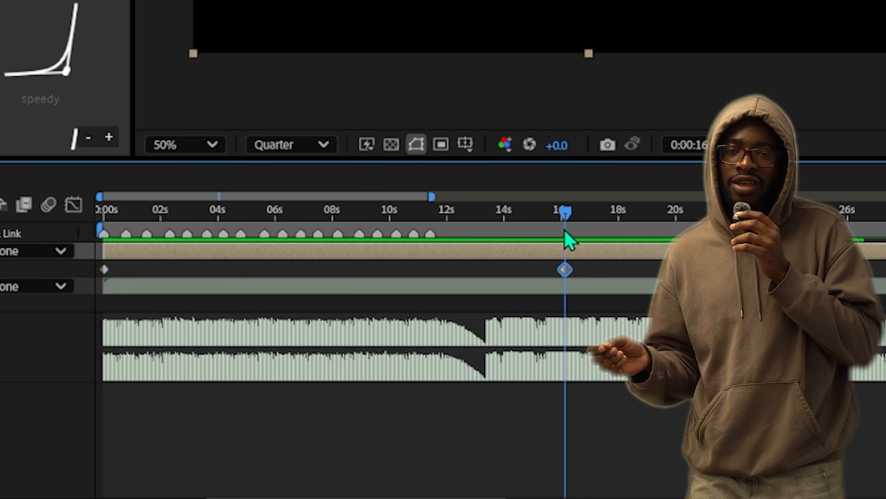
pyautogui.scroll(3, 567, 241)
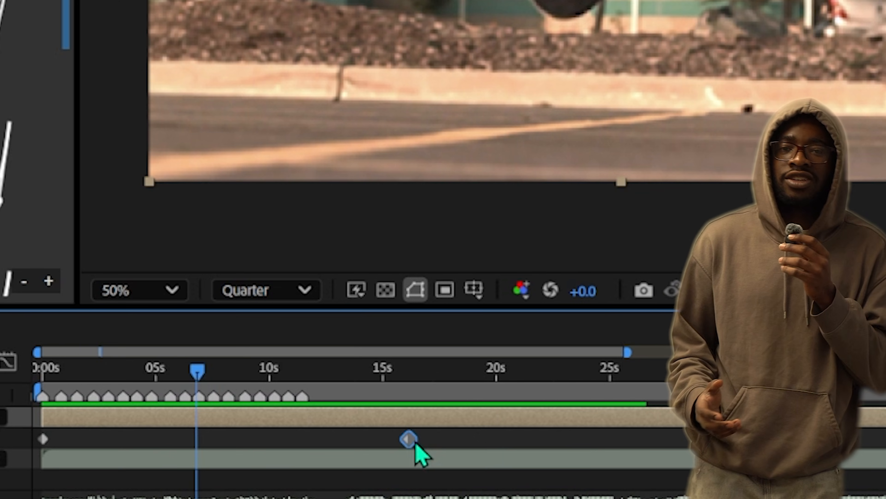
pyautogui.moveTo(415, 444); pyautogui.dragTo(97, 442)
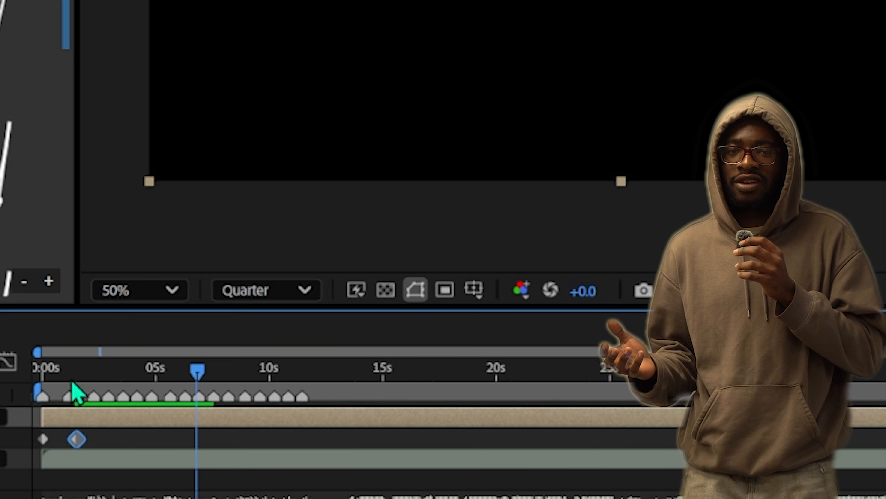
pyautogui.click(74, 388)
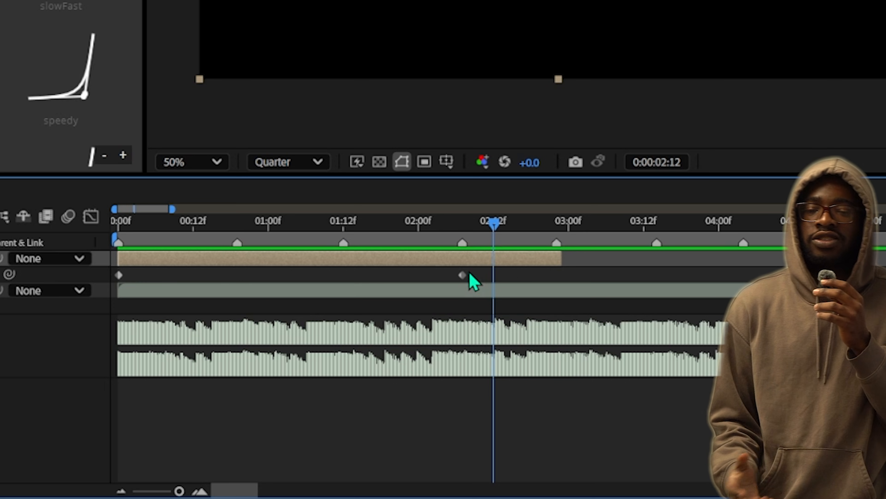
pyautogui.moveTo(467, 271); pyautogui.dragTo(519, 282)
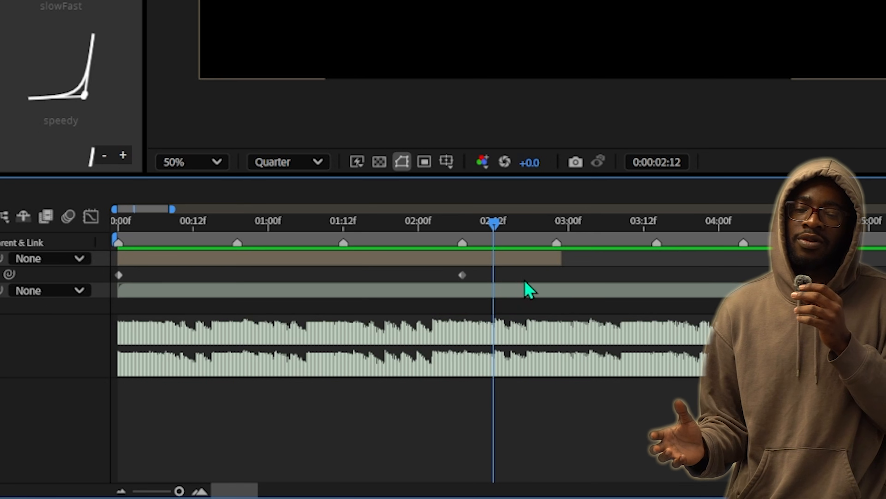
pyautogui.moveTo(461, 279); pyautogui.dragTo(541, 280)
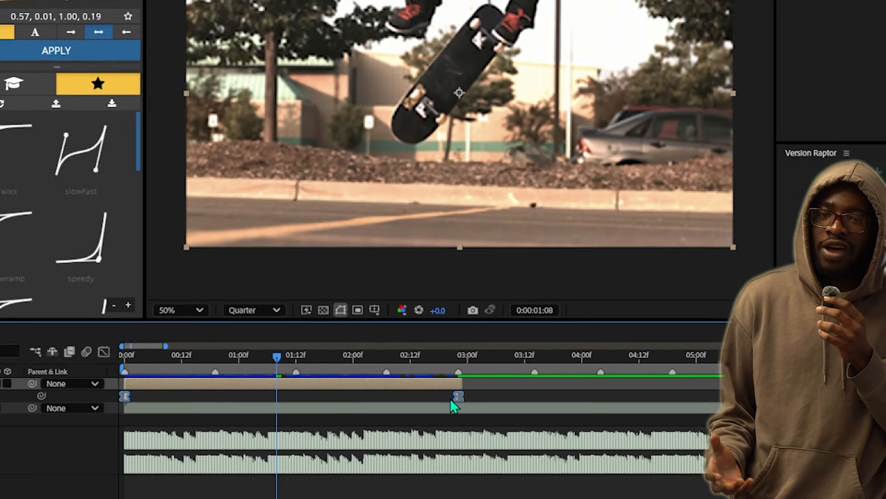
# Apply Easy Ease to the start and end time-remap keyframes.
pyautogui.rightClick(405, 381)
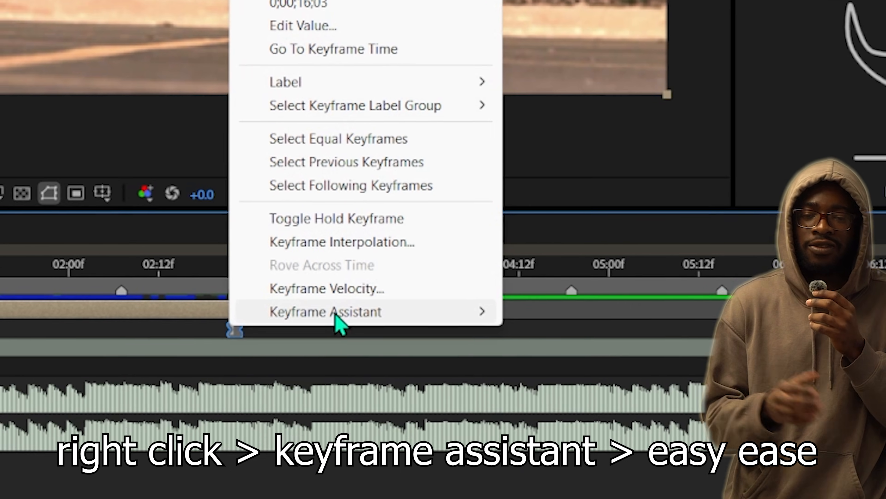
pyautogui.moveTo(403, 403)
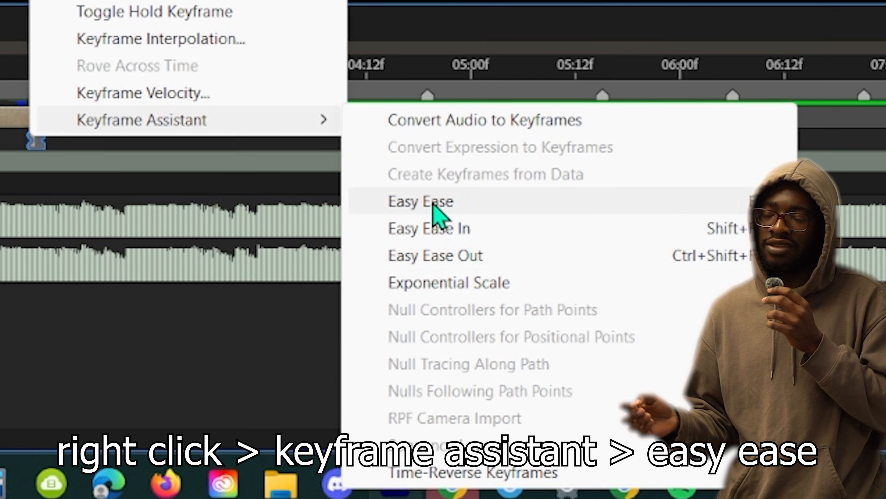
pyautogui.click(433, 204)
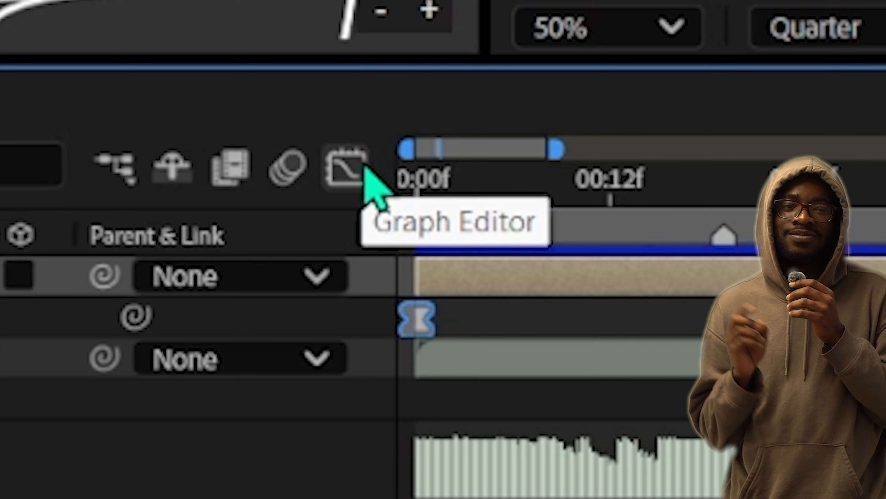
# Open the time-remap keyframes in the Graph Editor and switch it to the value graph.
pyautogui.click(347, 222)
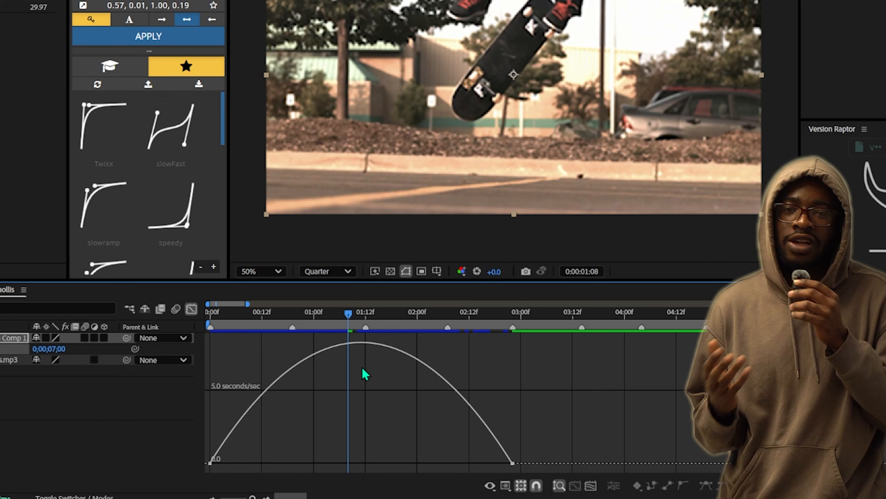
pyautogui.rightClick(363, 368)
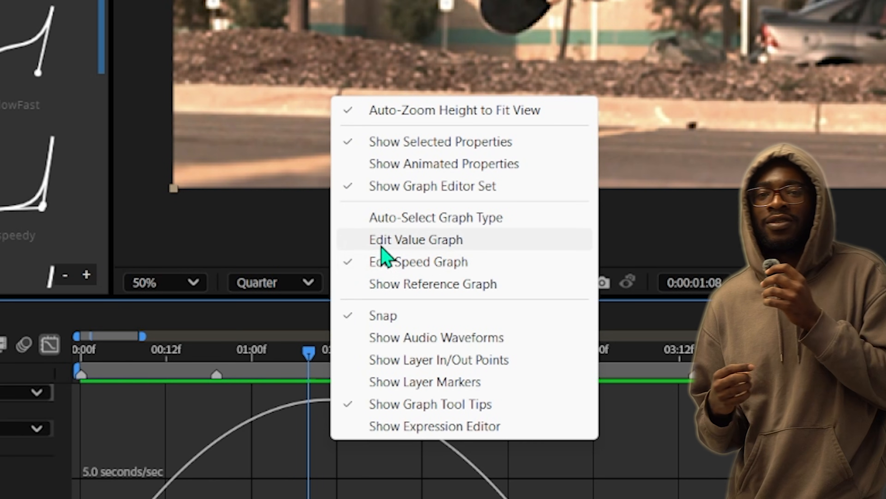
pyautogui.click(381, 245)
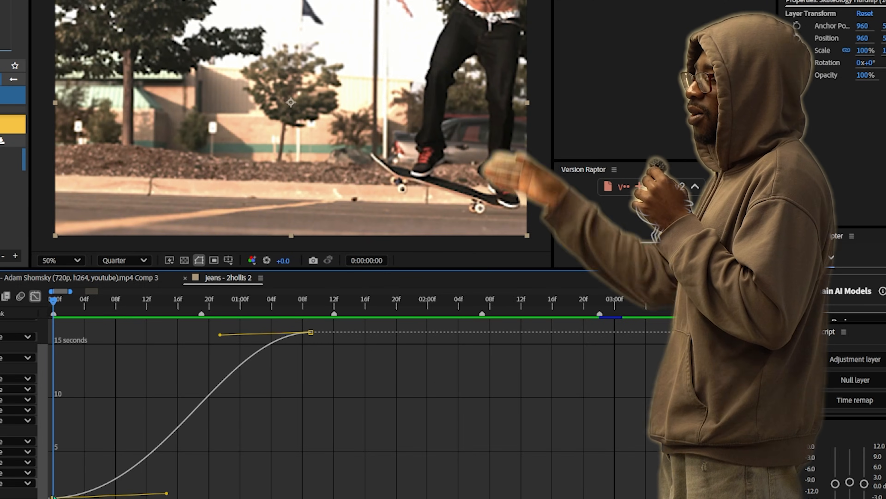
# Shape a fast-slow-fast time-remap curve by pulling the start keyframe's handle steeply upward and the end keyframe's handle steeply downward, and scrub through it.
pyautogui.moveTo(53, 496)
pyautogui.mouseDown()
pyautogui.moveTo(53, 424)
pyautogui.moveTo(58, 498)
pyautogui.mouseUp()
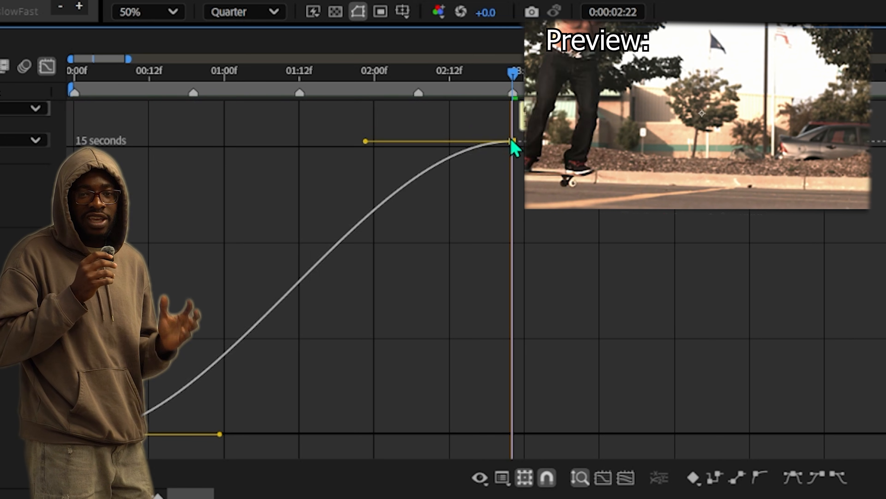
pyautogui.moveTo(439, 310); pyautogui.dragTo(439, 320)
pyautogui.moveTo(512, 167); pyautogui.dragTo(508, 254)
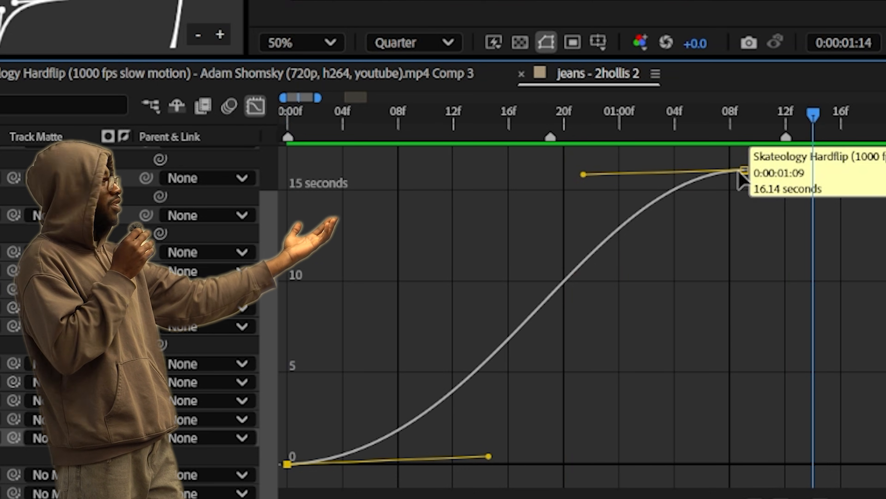
pyautogui.moveTo(746, 172); pyautogui.dragTo(518, 200)
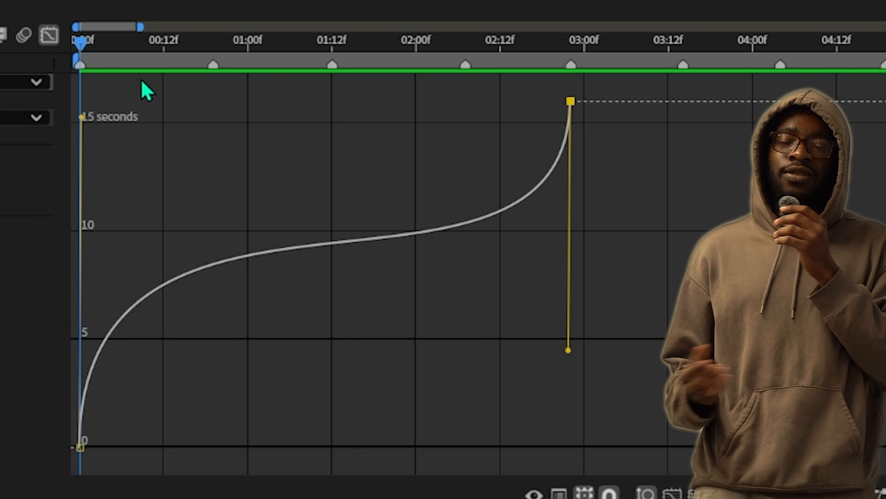
pyautogui.moveTo(81, 46); pyautogui.dragTo(33, 171)
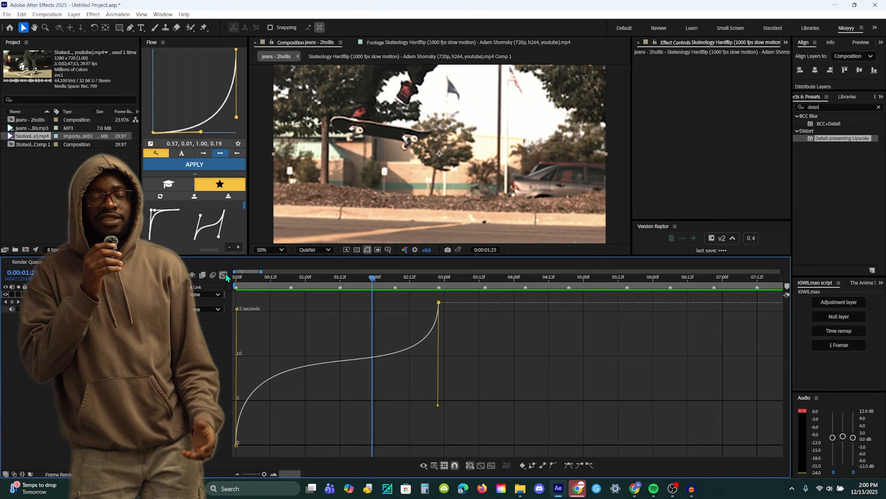
# Add a time-remap keyframe at 0:00:01:23 in the slow section and reopen the value curve in the Graph Editor.
pyautogui.click(226, 273)
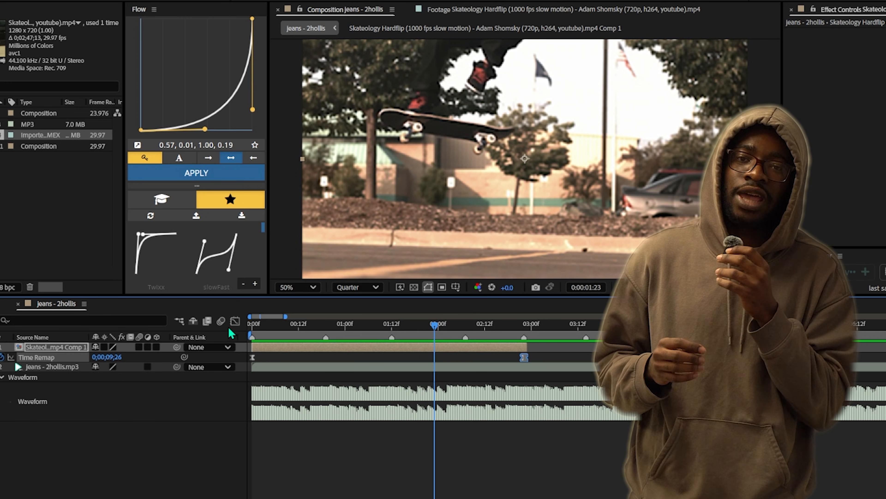
pyautogui.click(235, 320)
pyautogui.click(235, 321)
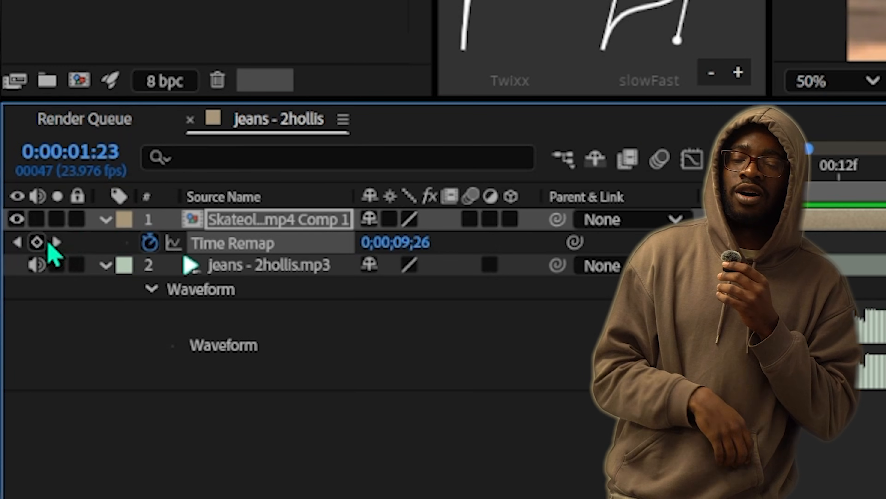
pyautogui.click(36, 242)
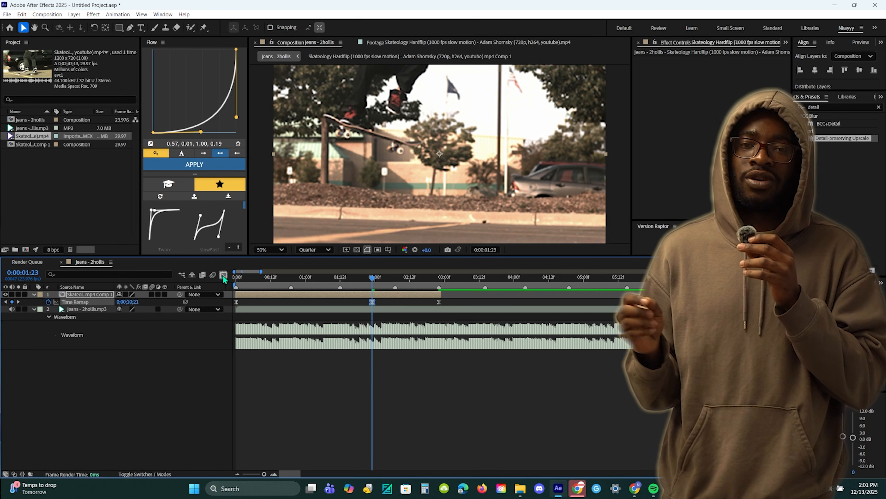
pyautogui.click(223, 274)
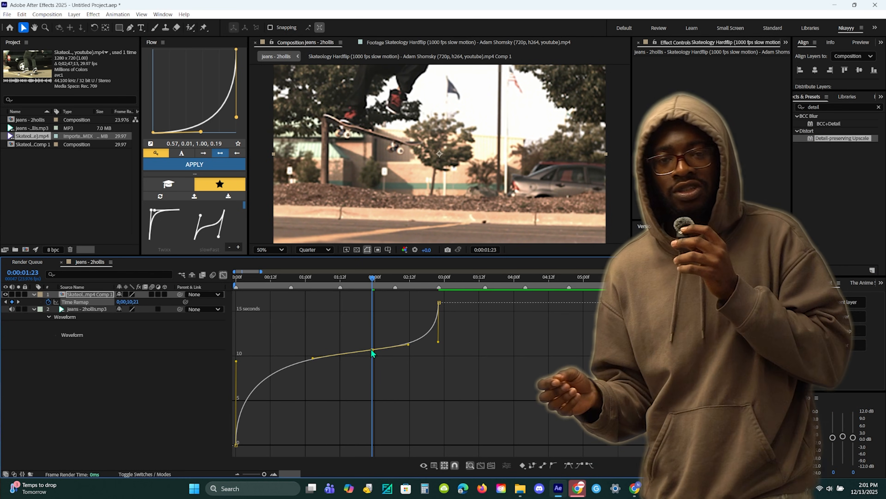
# Move the middle time-remap keyframe to a value of about 11 seconds at 0:00:01:23 and stretch its handles out nearly flat.
pyautogui.moveTo(372, 353); pyautogui.dragTo(376, 338)
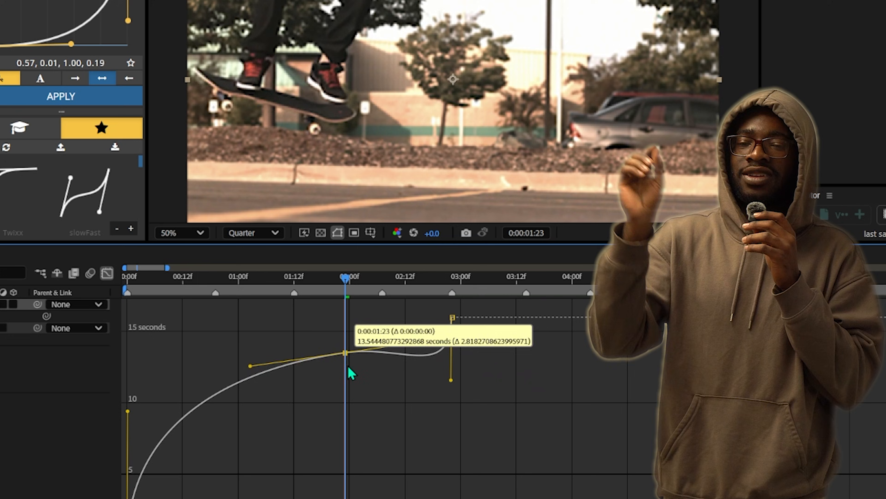
pyautogui.moveTo(350, 373)
pyautogui.mouseDown()
pyautogui.moveTo(352, 496)
pyautogui.moveTo(367, 369)
pyautogui.mouseUp()
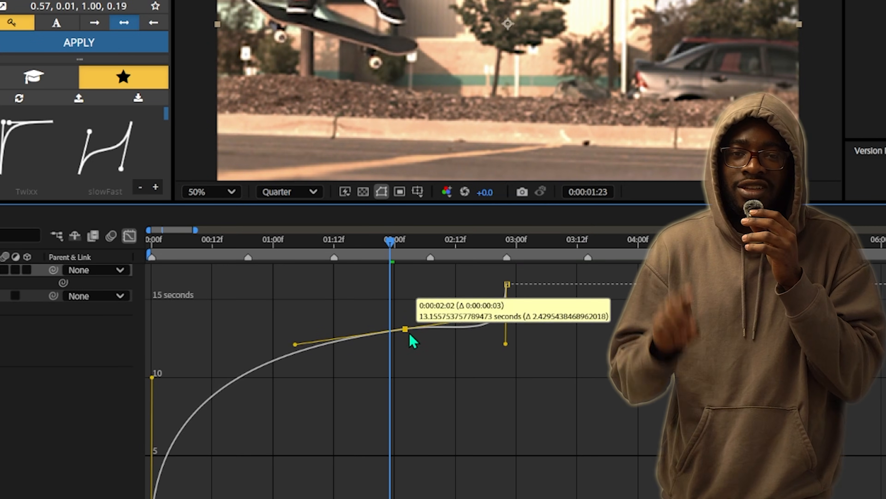
pyautogui.moveTo(411, 336); pyautogui.dragTo(393, 365)
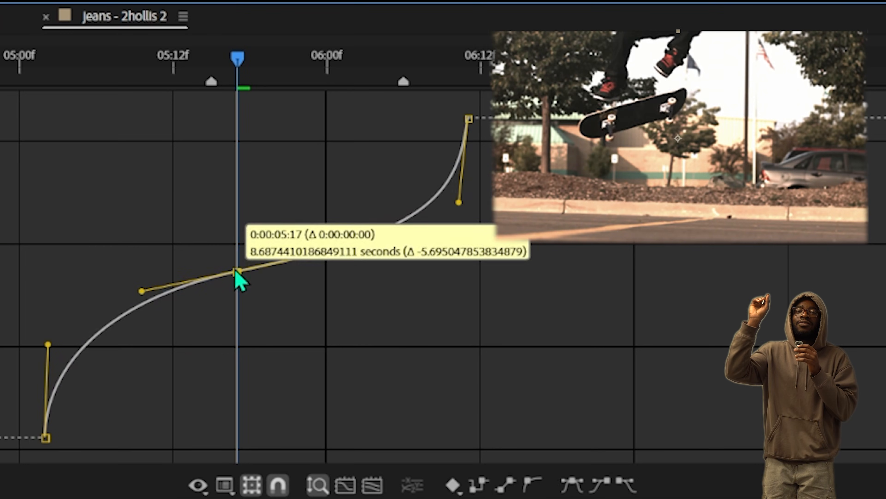
pyautogui.moveTo(240, 278); pyautogui.dragTo(243, 430)
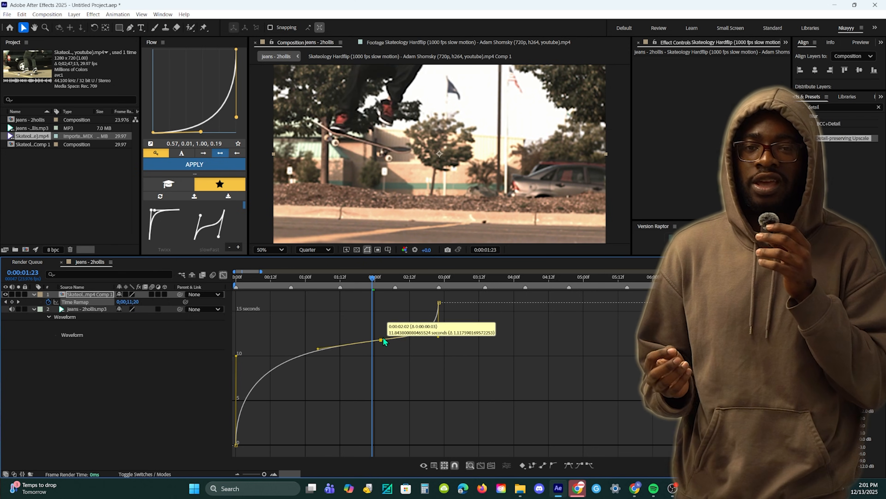
pyautogui.moveTo(384, 342); pyautogui.dragTo(374, 351)
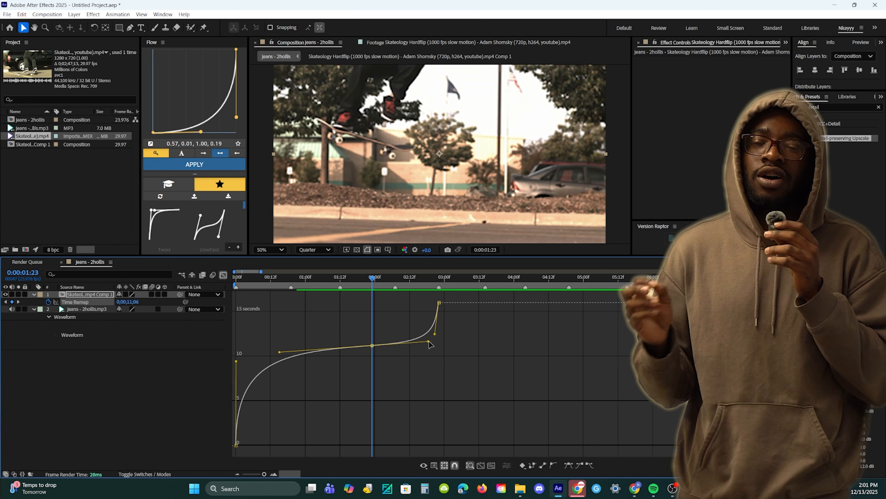
pyautogui.moveTo(429, 352); pyautogui.dragTo(429, 346)
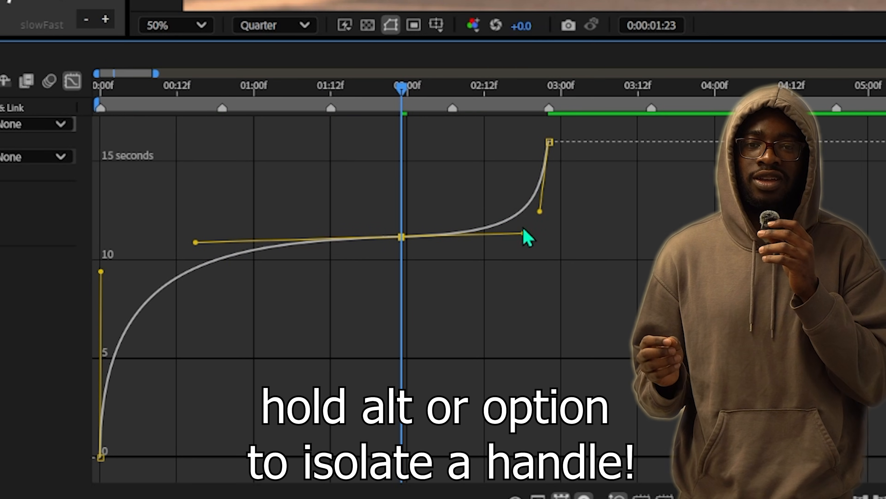
# Try pulling the middle keyframe's outgoing handle steeply upward independently of the incoming handle, and undo the last handle change.
pyautogui.moveTo(525, 233); pyautogui.dragTo(387, 205)
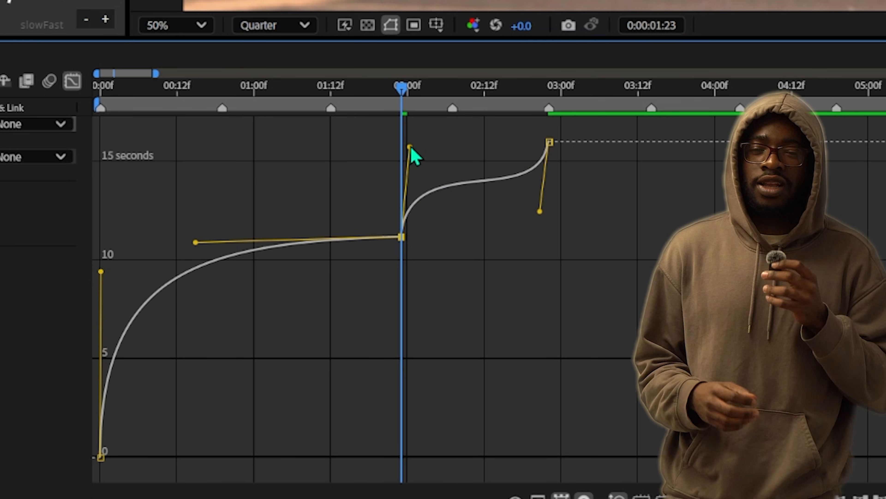
pyautogui.moveTo(409, 148); pyautogui.dragTo(424, 167)
pyautogui.moveTo(516, 299); pyautogui.dragTo(433, 142)
pyautogui.hotkey('ctrl', 'z')
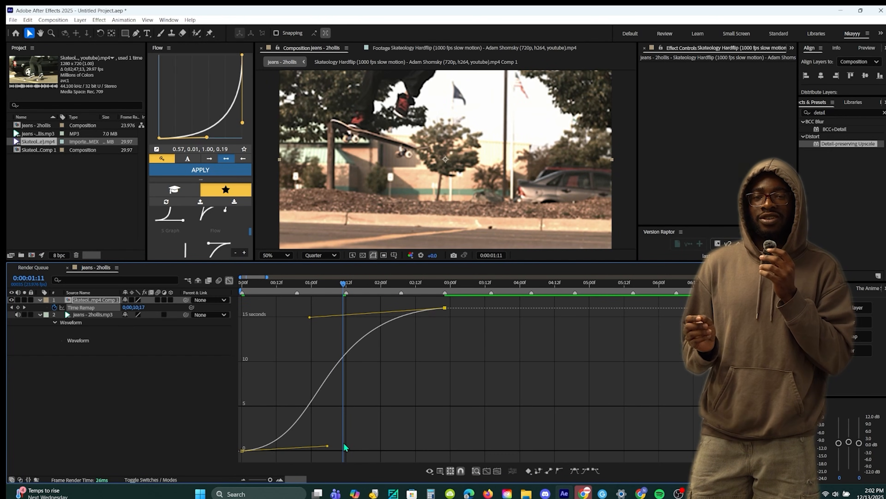
# Shape a slow-fast-slow S-curve by stretching the start and end time-remap handles horizontally past each other.
pyautogui.moveTo(345, 447); pyautogui.dragTo(418, 448)
pyautogui.moveTo(309, 318); pyautogui.dragTo(254, 321)
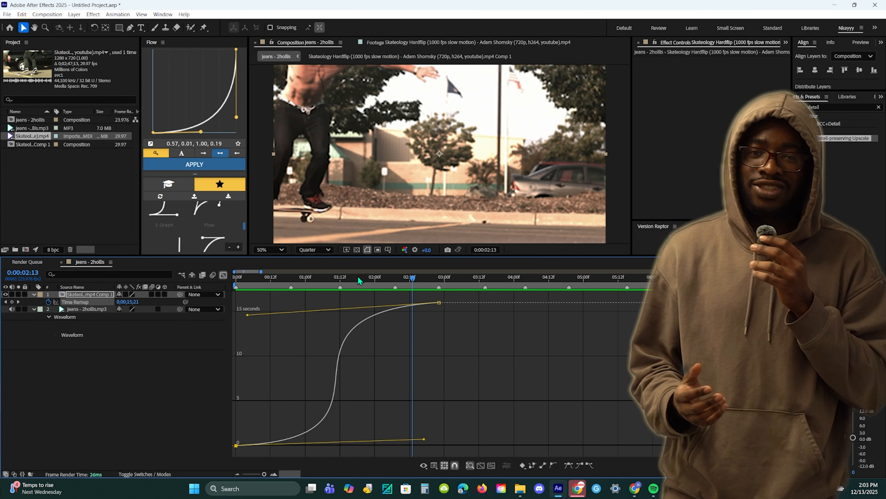
pyautogui.moveTo(285, 338); pyautogui.dragTo(218, 353)
pyautogui.moveTo(309, 287); pyautogui.dragTo(349, 307)
# Shorten the start and end handles of the S-curve to soften the fast middle section, and preview the speed ramp.
pyautogui.moveTo(248, 314); pyautogui.dragTo(336, 316)
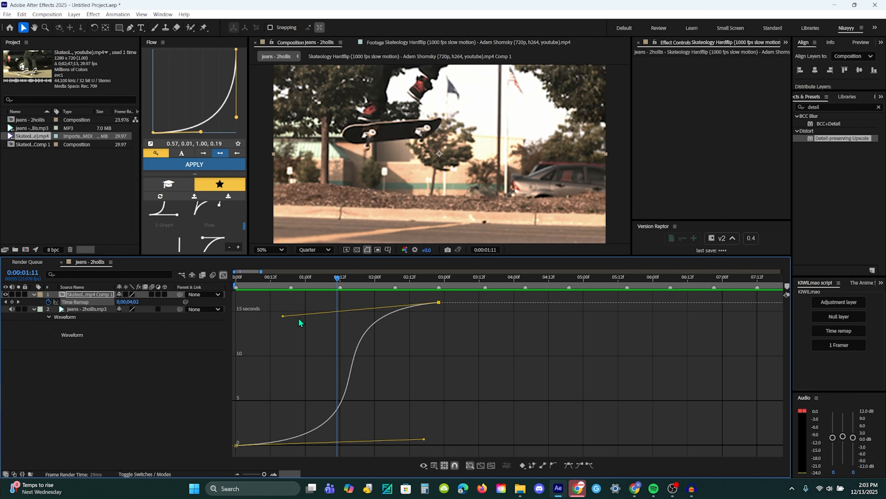
pyautogui.moveTo(418, 437); pyautogui.dragTo(353, 439)
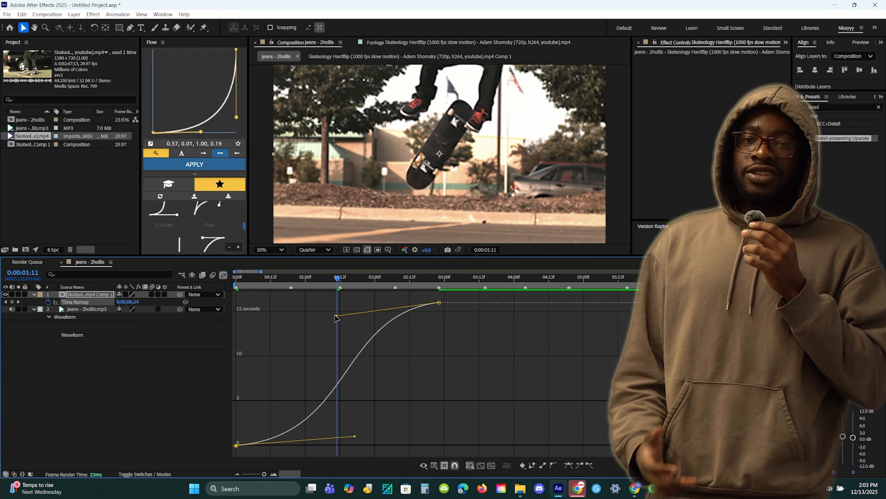
pyautogui.moveTo(335, 317); pyautogui.dragTo(302, 316)
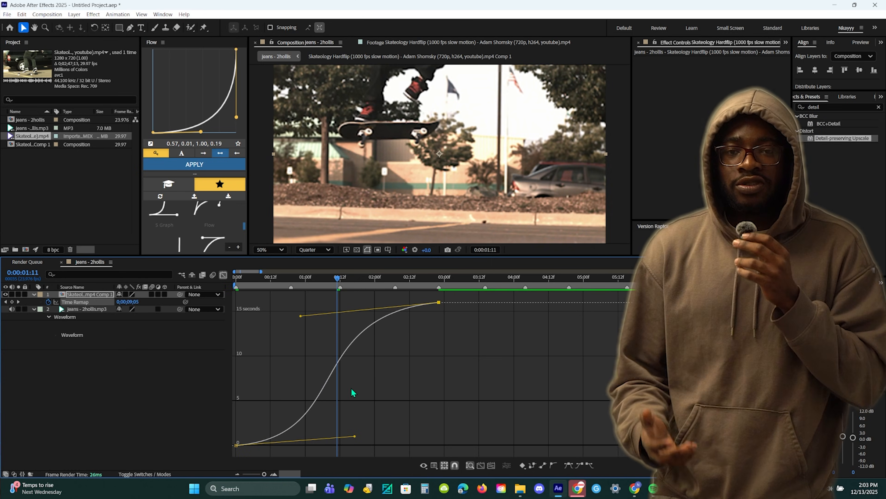
pyautogui.moveTo(355, 436); pyautogui.dragTo(362, 437)
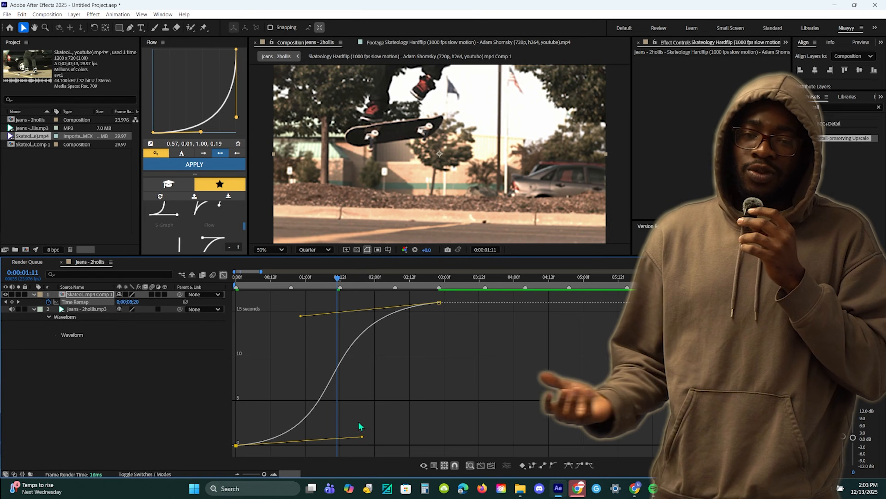
pyautogui.moveTo(328, 283); pyautogui.dragTo(298, 283)
pyautogui.press('space')
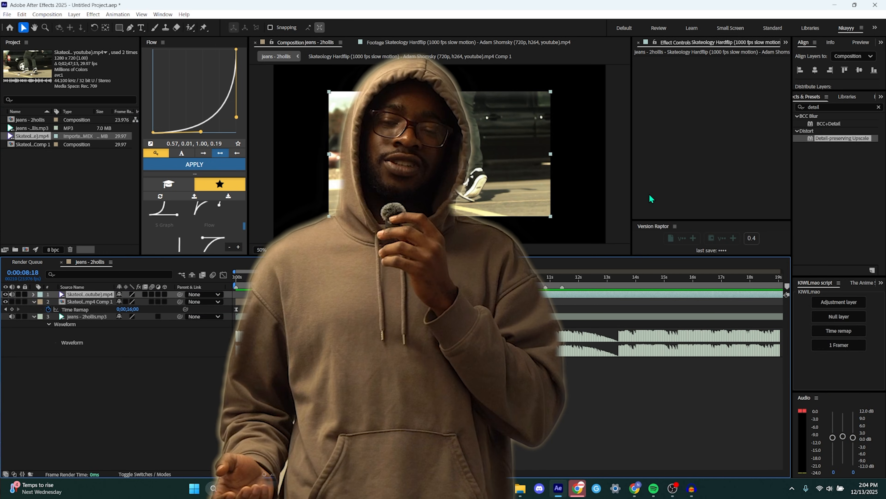
# Apply Detail-preserving Upscale to the new skateboarding clip and fit it to the comp height.
pyautogui.moveTo(832, 139); pyautogui.dragTo(577, 287)
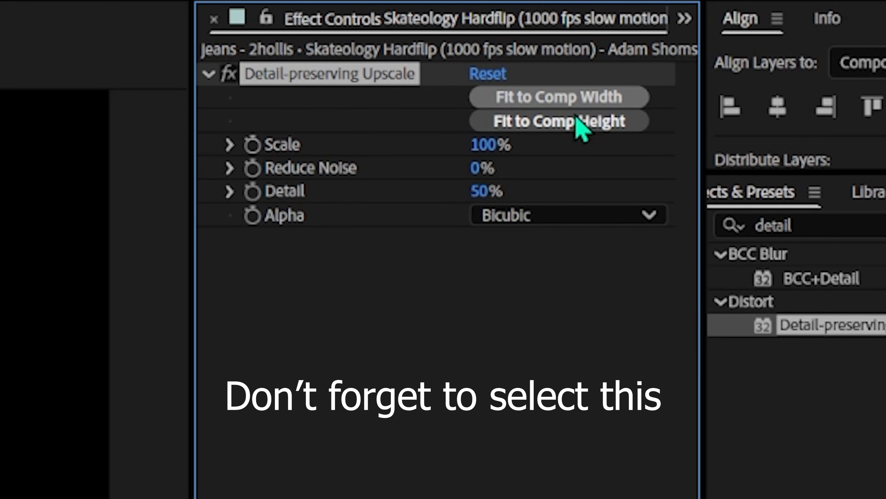
pyautogui.click(580, 121)
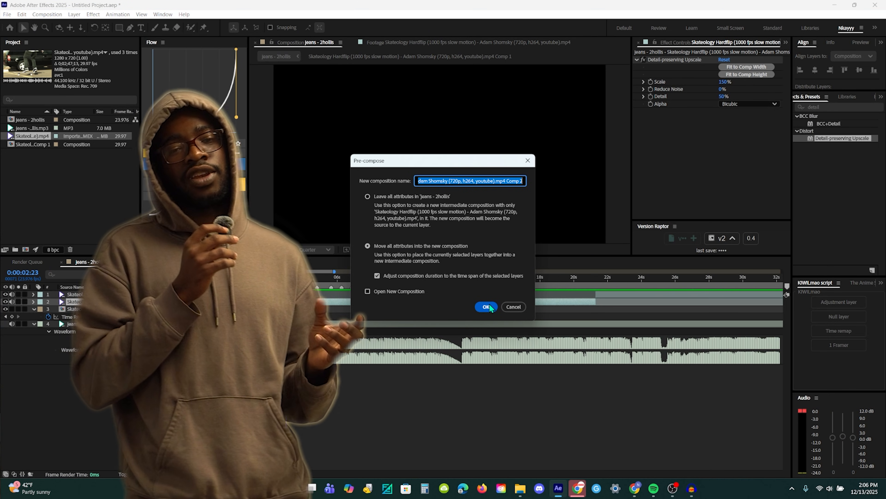
# Pre-compose the upscaled clip with all attributes moved into the new composition, and enable time remapping on the precomposed skatepark clip.
pyautogui.click(487, 306)
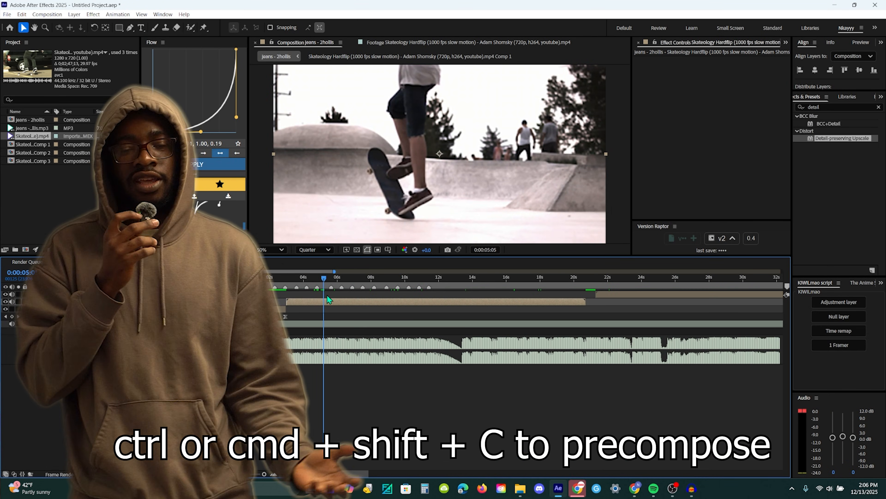
pyautogui.rightClick(345, 300)
pyautogui.moveTo(402, 102)
pyautogui.click(489, 104)
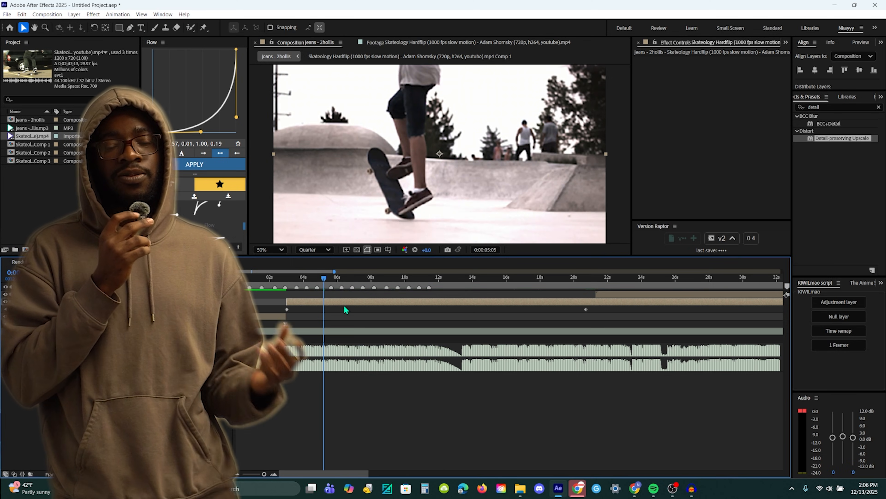
# Enable time remapping on the precomposed clip that starts at 0:00:05:05.
pyautogui.rightClick(343, 305)
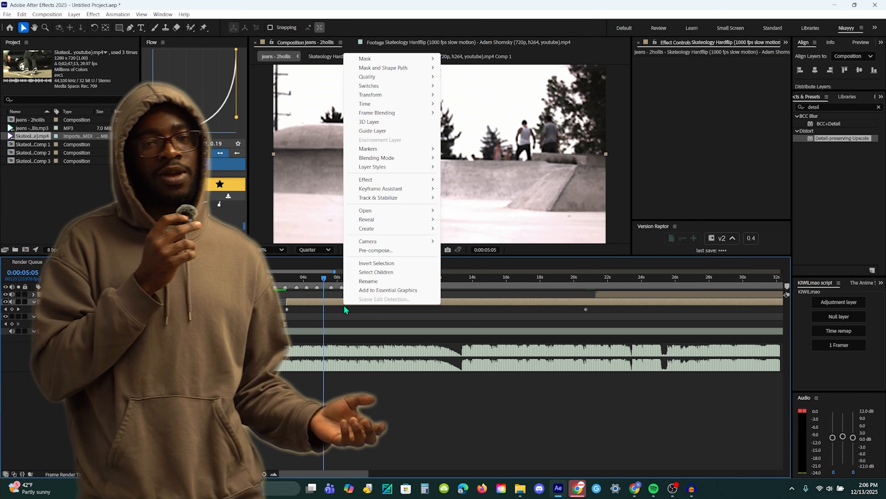
pyautogui.moveTo(403, 105)
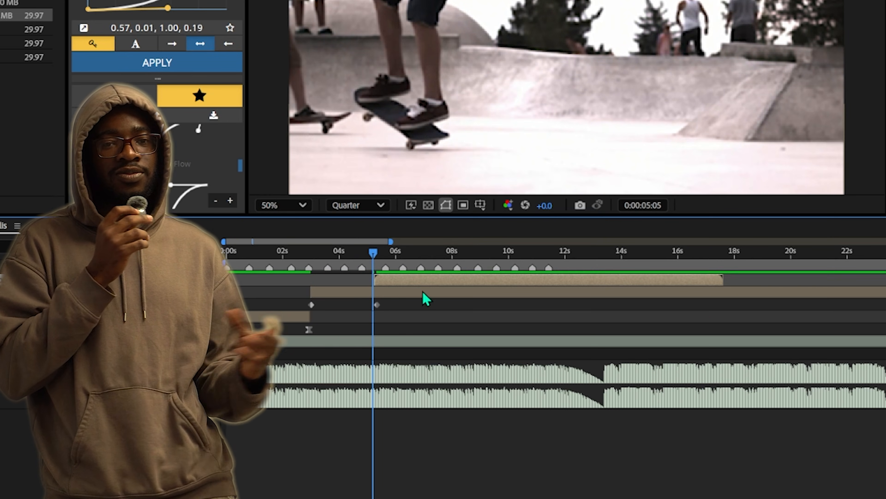
pyautogui.hotkey('ctrl', 'alt', 't')
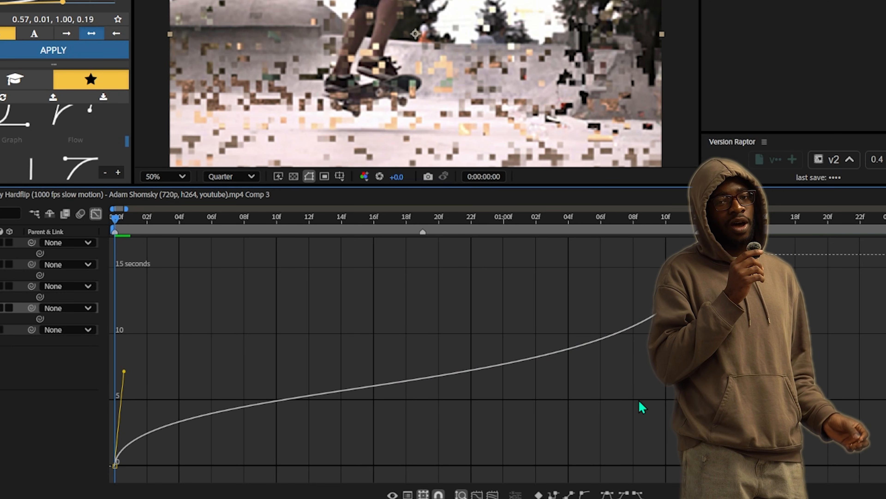
# Adjust the start of the first clip's time-remap curve and preview the edit from the beginning through the cut to the next clip.
pyautogui.moveTo(115, 465); pyautogui.dragTo(120, 467)
pyautogui.moveTo(362, 472); pyautogui.dragTo(371, 455)
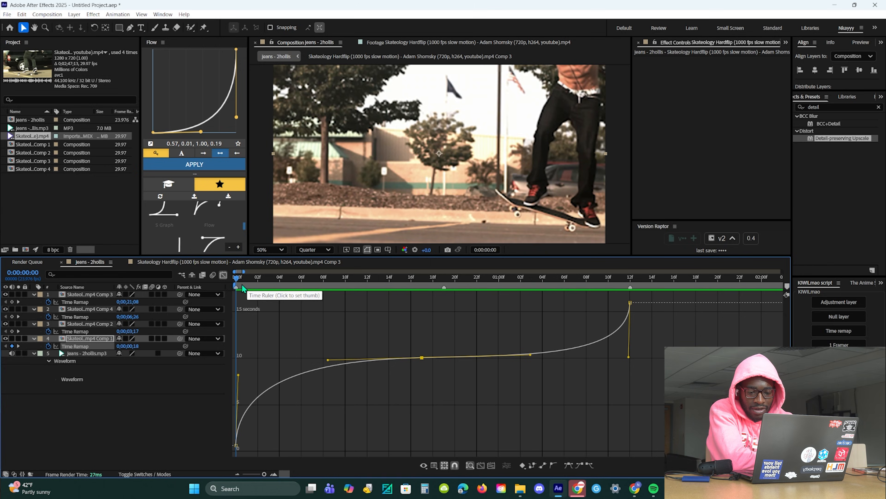
pyautogui.press('space')
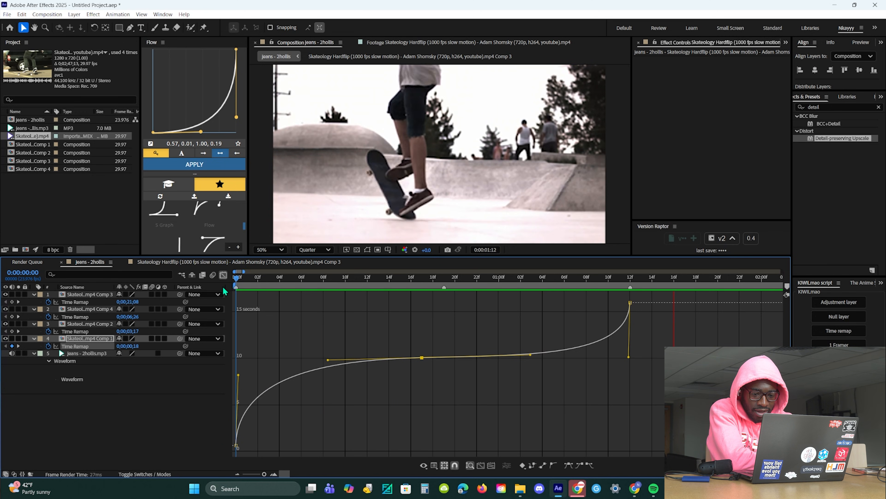
pyautogui.press('space')
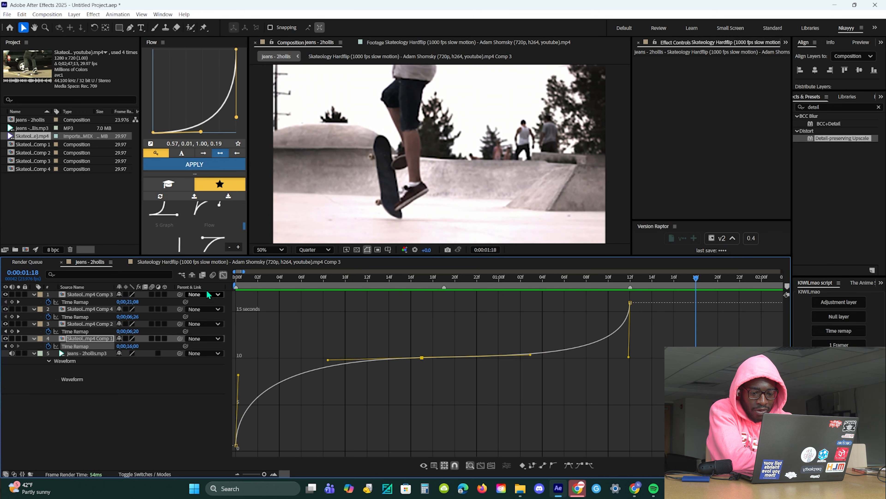
pyautogui.press('space')
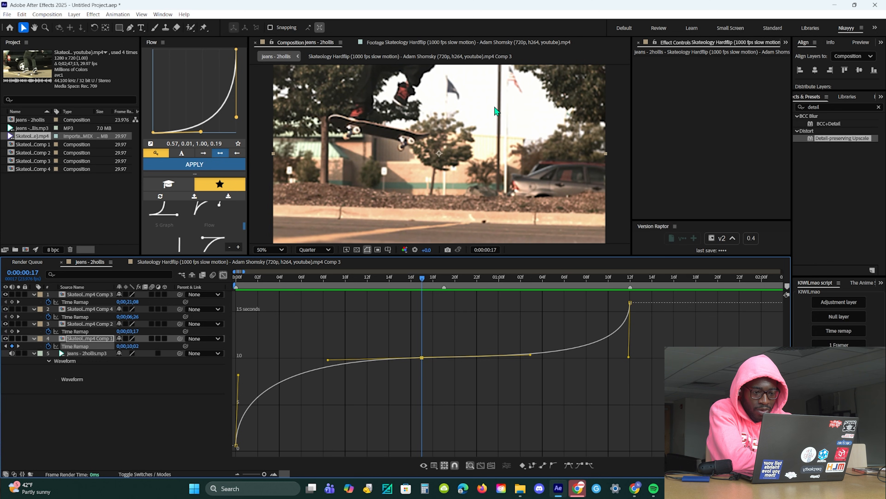
# Tilt the middle time-remap keyframe's handles to steepen the slow section, and shorten the end keyframe's handle on the first clip.
pyautogui.moveTo(329, 369); pyautogui.dragTo(330, 376)
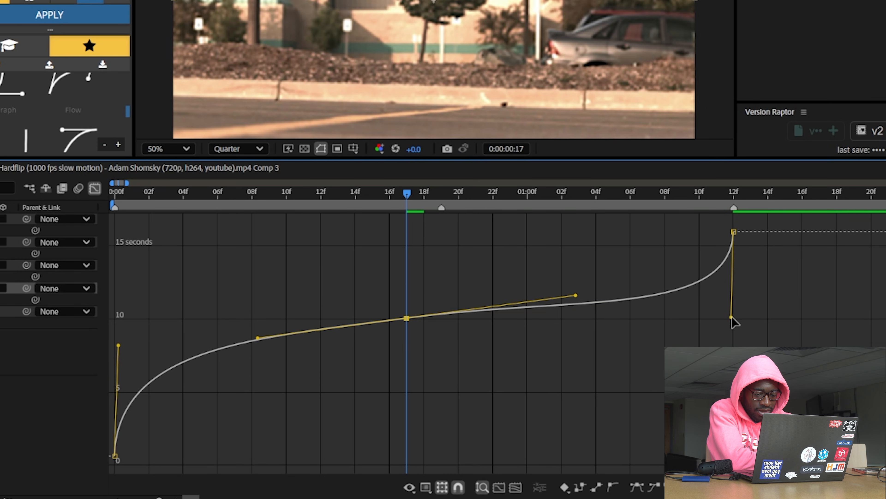
pyautogui.moveTo(732, 317); pyautogui.dragTo(733, 294)
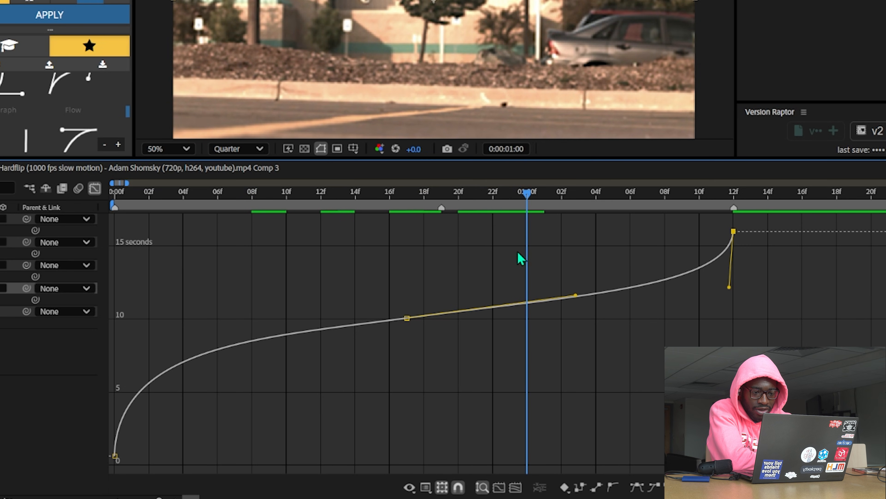
# Preview the first clip's speed ramp into the skatepark clip, and open the layer options of the second clip.
pyautogui.press('space')
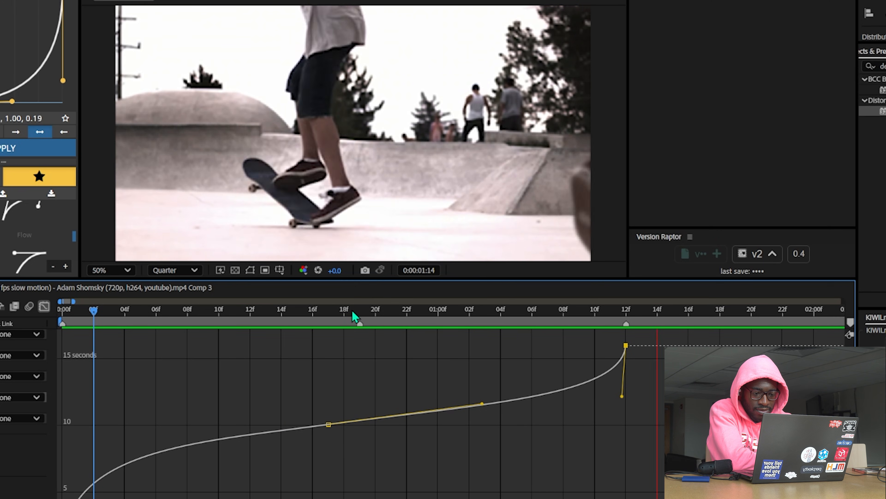
pyautogui.press('space')
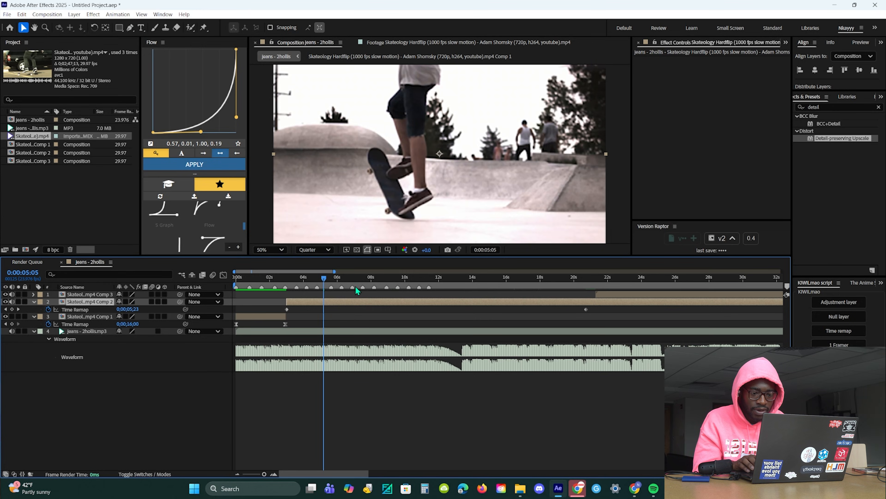
pyautogui.rightClick(344, 306)
pyautogui.moveTo(430, 109)
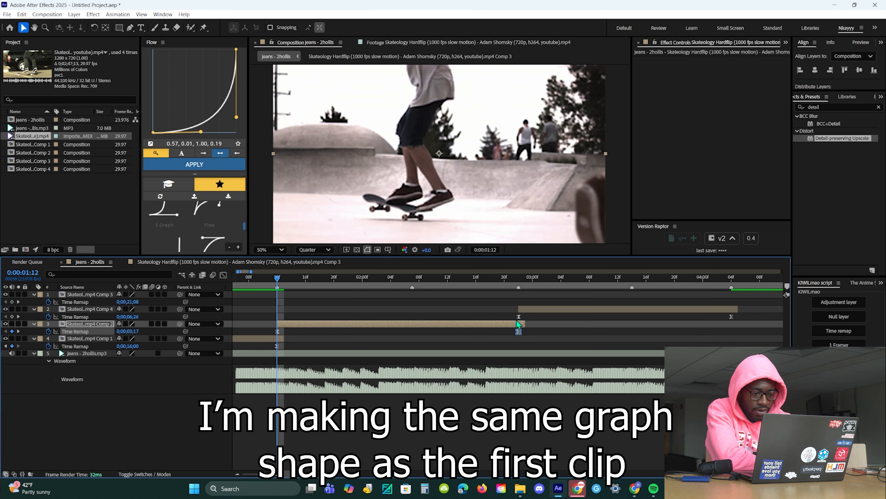
# Bend the third clip's time-remap curve into a fast start and fast end with a slow middle by making both keyframe handles nearly vertical.
pyautogui.click(518, 316)
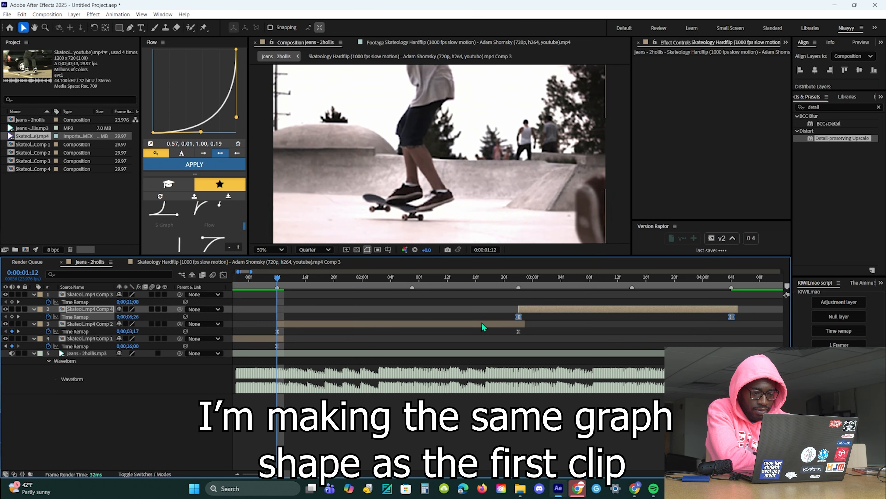
pyautogui.click(526, 280)
pyautogui.hotkey('shift', 'F3')
pyautogui.click(569, 449)
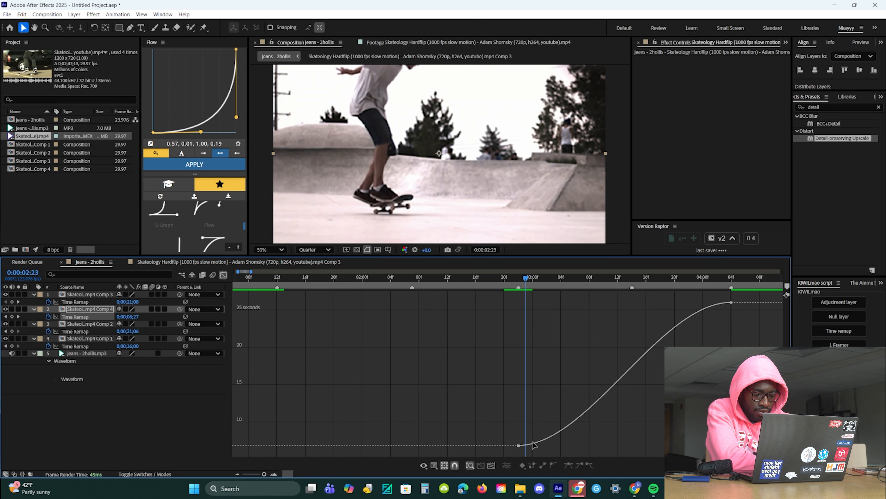
pyautogui.moveTo(589, 445); pyautogui.dragTo(519, 358)
pyautogui.moveTo(660, 302); pyautogui.dragTo(732, 392)
pyautogui.hotkey('shift', 'F3')
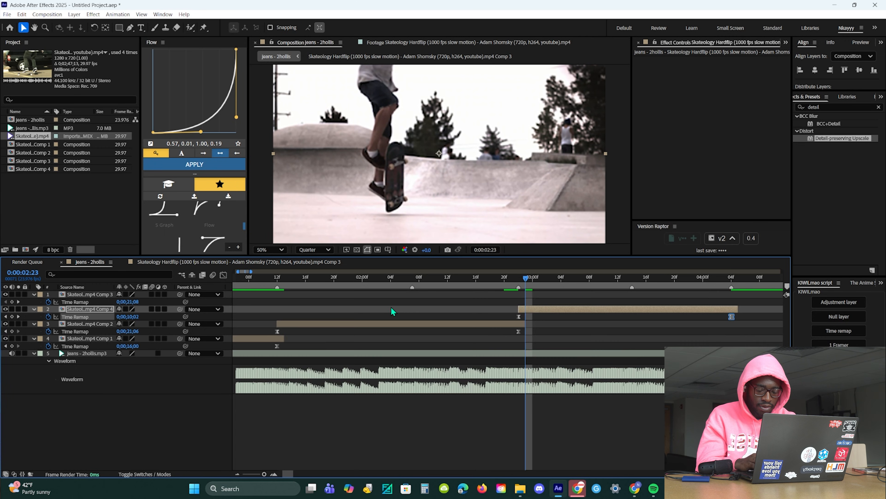
# Preview the edit from the beginning, and move the third clip's end time-remap keyframe to the beat marker at 0:00:02:22.
pyautogui.press('Home')
pyautogui.press('space')
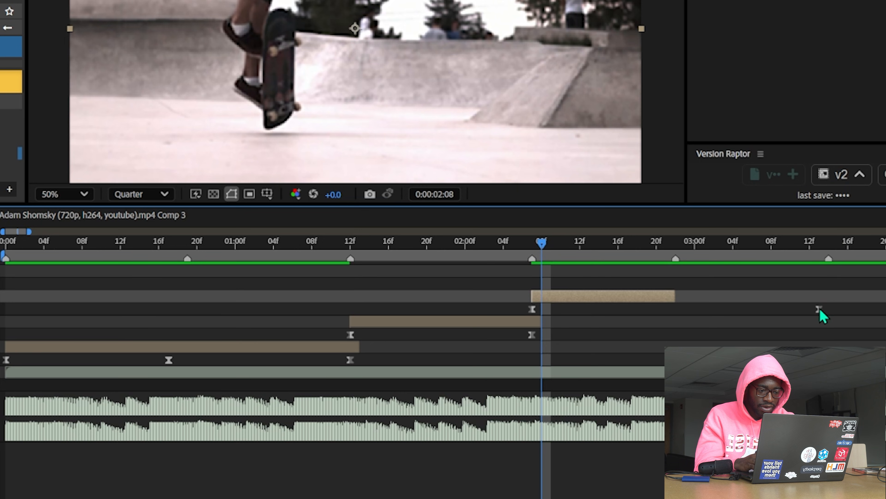
pyautogui.moveTo(819, 309); pyautogui.dragTo(685, 308)
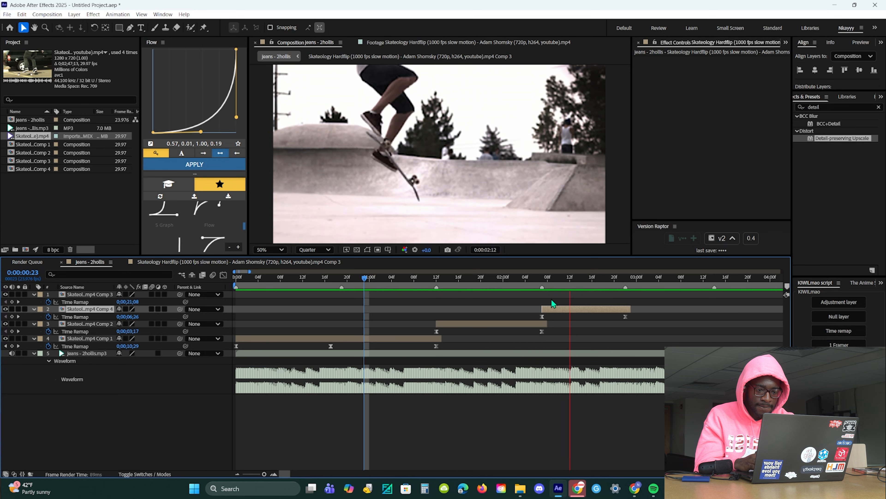
# Adjust the start and end handles of the third clip's time-remap curve to flatten its middle section, and preview the speed change.
pyautogui.press('space')
pyautogui.click(542, 281)
pyautogui.hotkey('shift', 'F3')
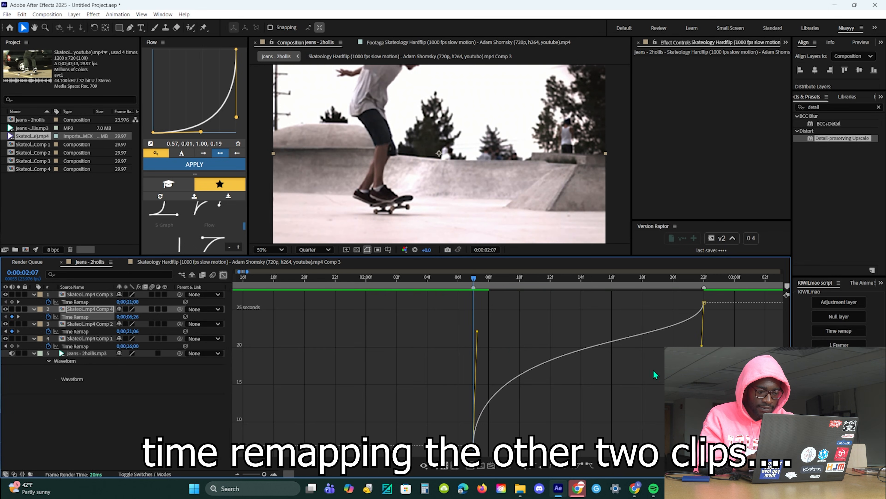
pyautogui.press('space')
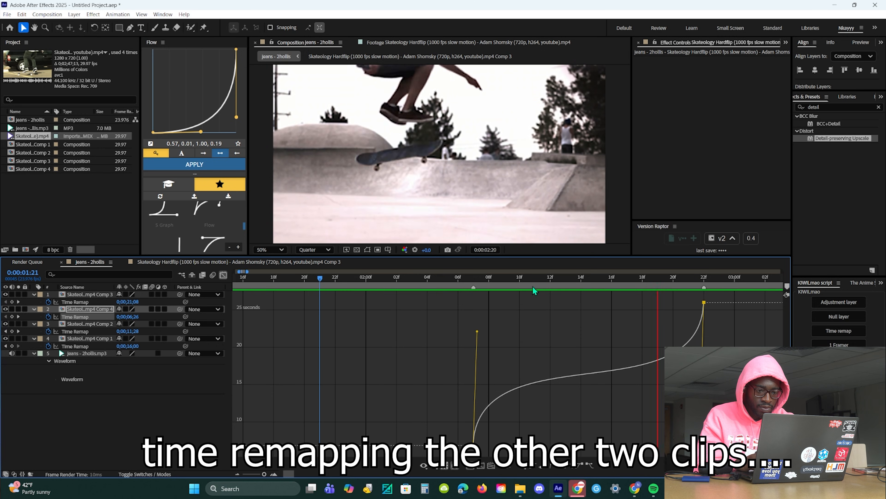
pyautogui.moveTo(477, 332); pyautogui.dragTo(601, 373)
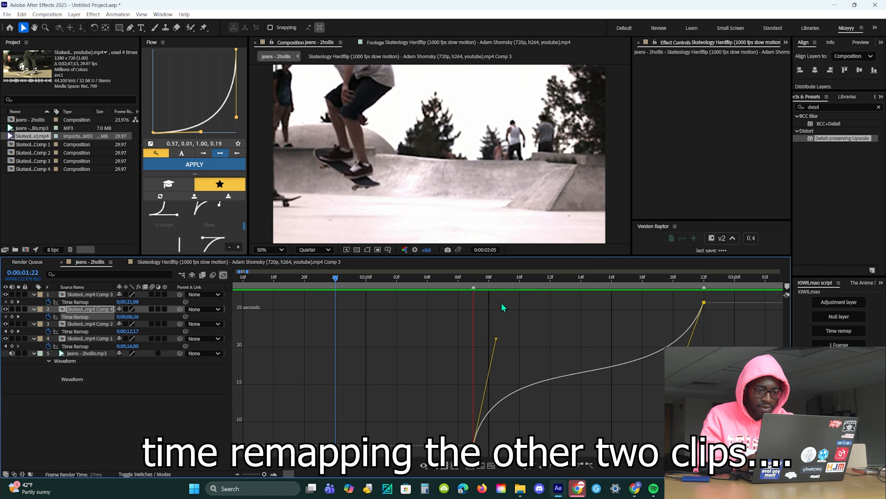
# Lengthen both handles of the second clip's time-remap curve to flatten its middle section, and preview the result.
pyautogui.click(222, 276)
pyautogui.moveTo(311, 279); pyautogui.dragTo(387, 300)
pyautogui.press('-')
pyautogui.click(523, 336)
pyautogui.moveTo(522, 336); pyautogui.dragTo(347, 328)
pyautogui.click(225, 275)
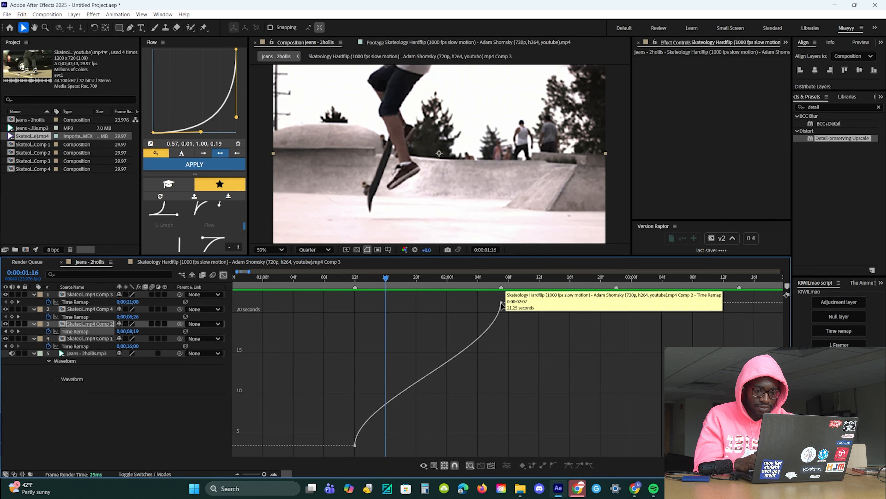
pyautogui.click(501, 302)
pyautogui.moveTo(500, 359); pyautogui.dragTo(492, 402)
pyautogui.moveTo(379, 377); pyautogui.dragTo(373, 355)
pyautogui.press('space')
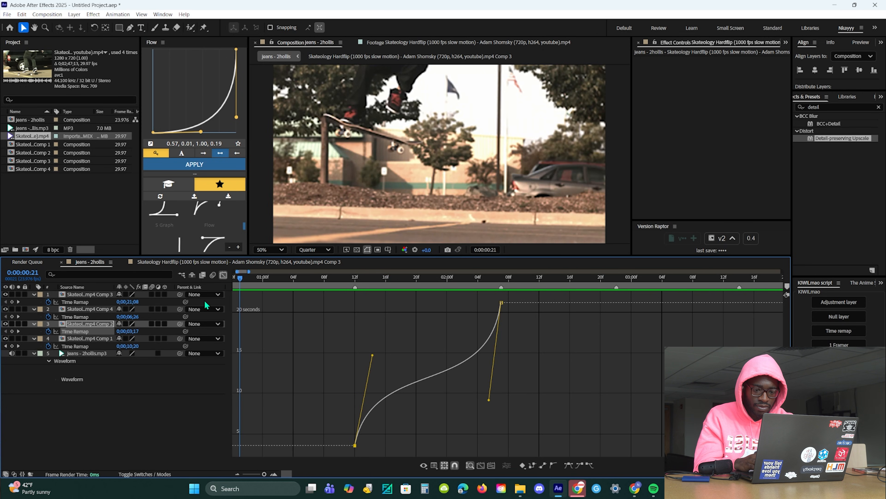
# Overlay the footage section from 0;02;12;17 to 0;02;25;05 onto the jeans - 2hollis composition.
pyautogui.click(219, 275)
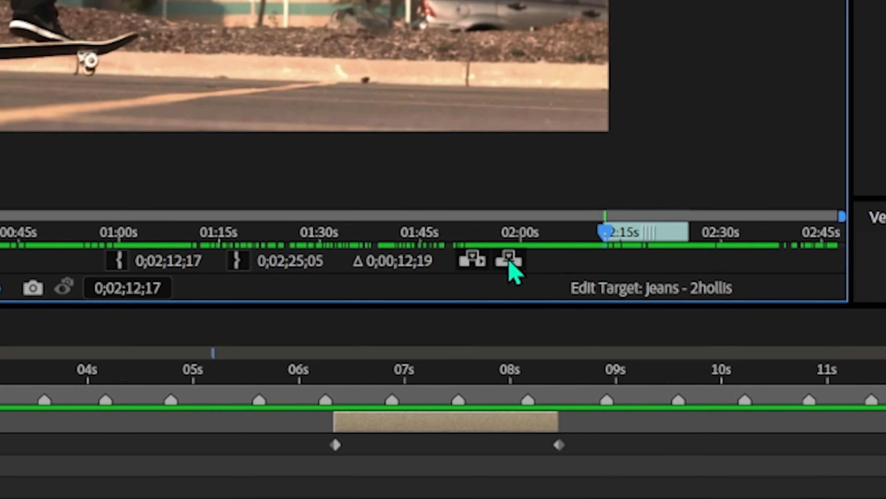
pyautogui.click(752, 309)
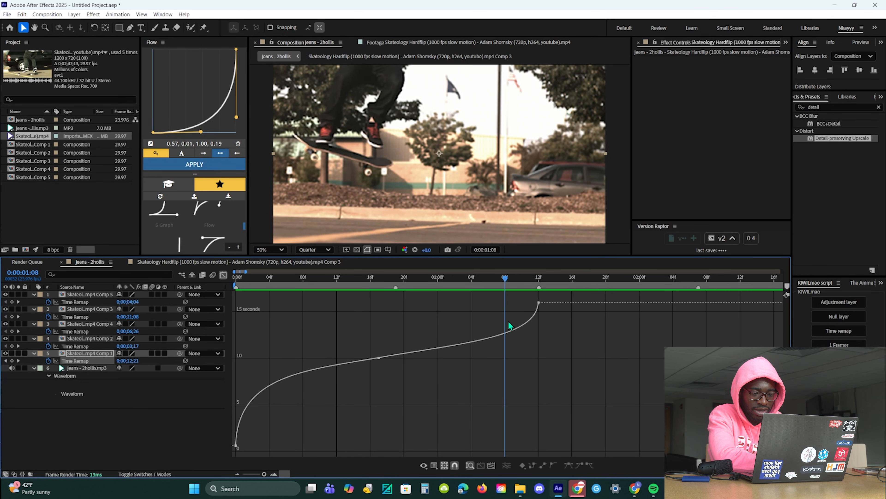
# Add a time-remap keyframe at 0:00:01:06 on the first clip's curve and level its handles to create a second slow section.
pyautogui.click(506, 334)
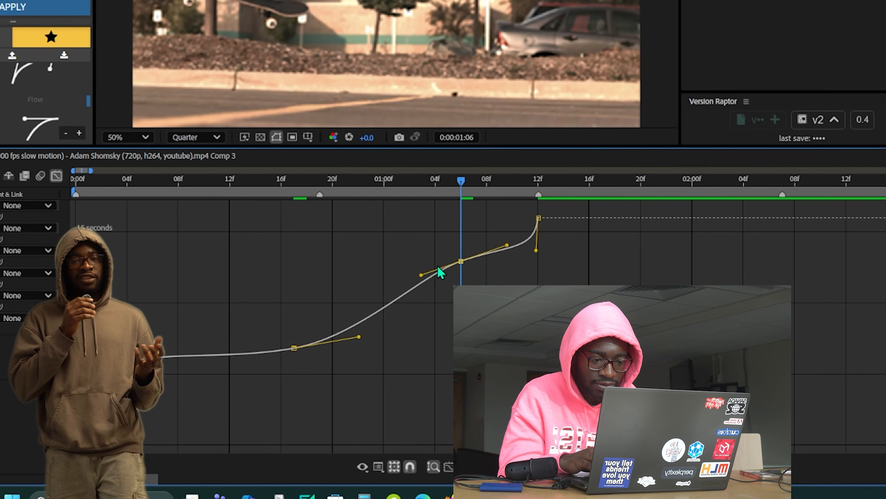
pyautogui.moveTo(466, 338); pyautogui.dragTo(456, 334)
pyautogui.moveTo(522, 327); pyautogui.dragTo(548, 327)
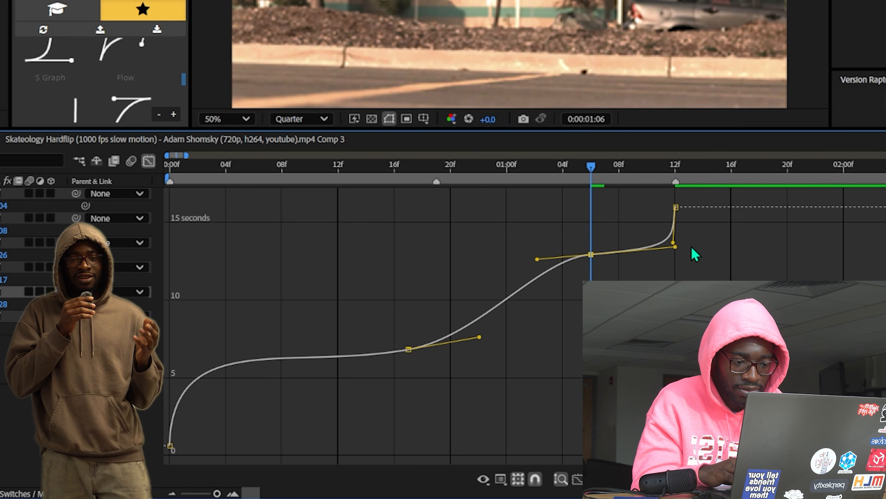
pyautogui.click(692, 248)
pyautogui.click(591, 254)
pyautogui.moveTo(675, 246); pyautogui.dragTo(630, 252)
# Shorten the first clip's start handle, flatten the handles around the 17-frame keyframe, and lengthen the incoming handle of the 0:00:01:06 keyframe.
pyautogui.click(408, 349)
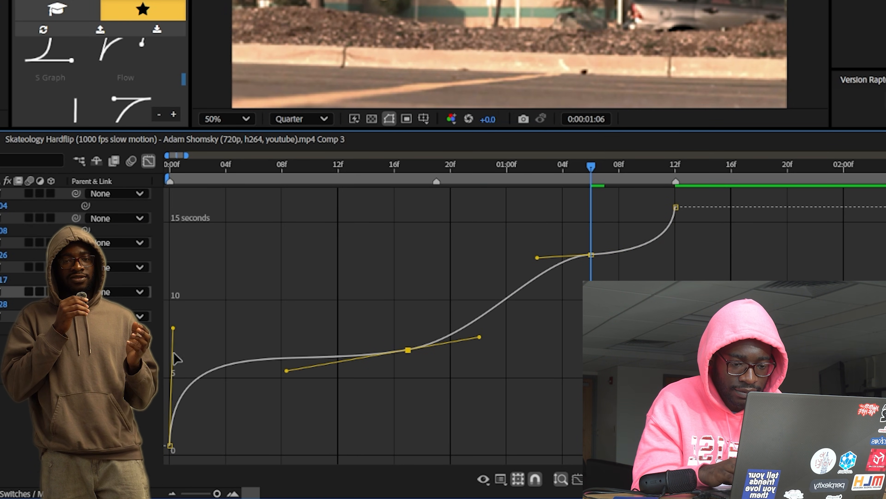
pyautogui.moveTo(173, 353); pyautogui.dragTo(176, 403)
pyautogui.moveTo(286, 371); pyautogui.dragTo(289, 358)
pyautogui.moveTo(537, 257); pyautogui.dragTo(483, 261)
pyautogui.moveTo(481, 344); pyautogui.dragTo(515, 340)
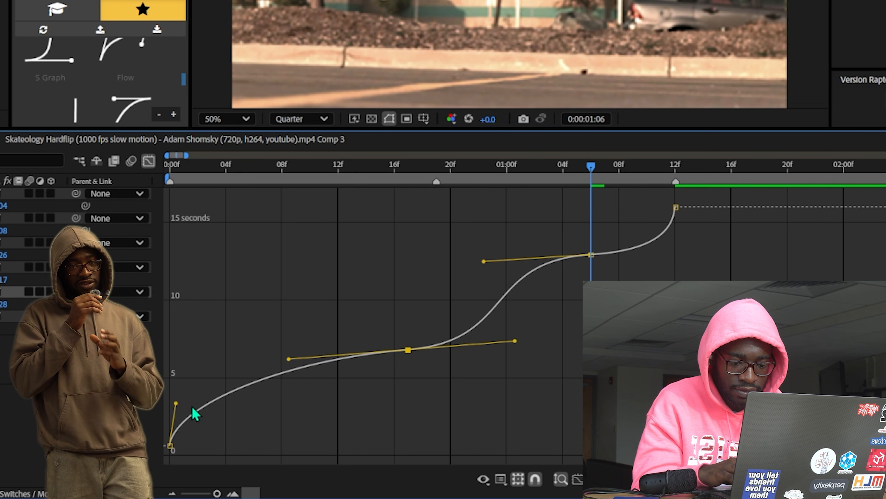
pyautogui.moveTo(176, 404); pyautogui.dragTo(173, 395)
# Preview the edit from the beginning to check the speed ramps and the shake and Wave Warp effects around the first cut.
pyautogui.press('space')
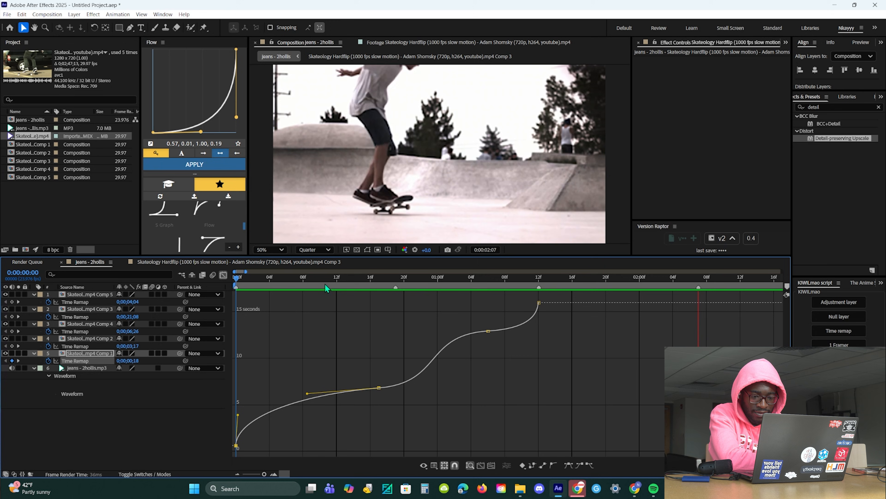
pyautogui.press('space')
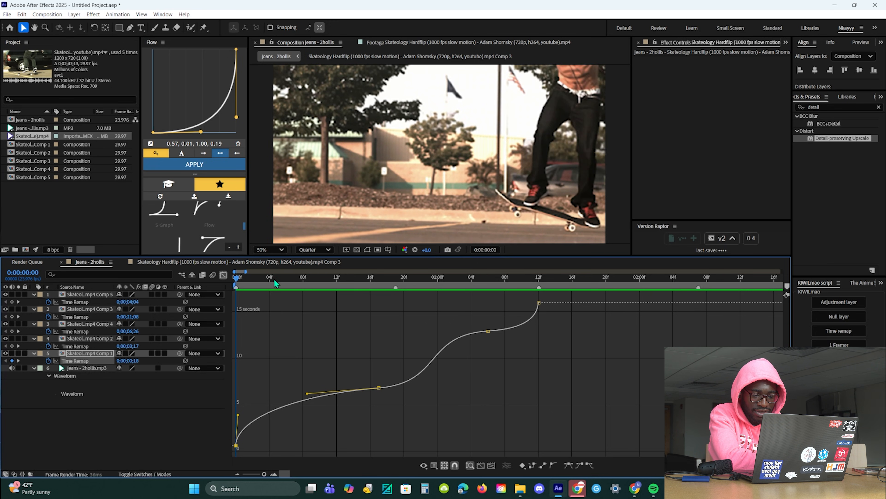
pyautogui.press('space')
pyautogui.moveTo(274, 280); pyautogui.dragTo(182, 311)
pyautogui.press('Home')
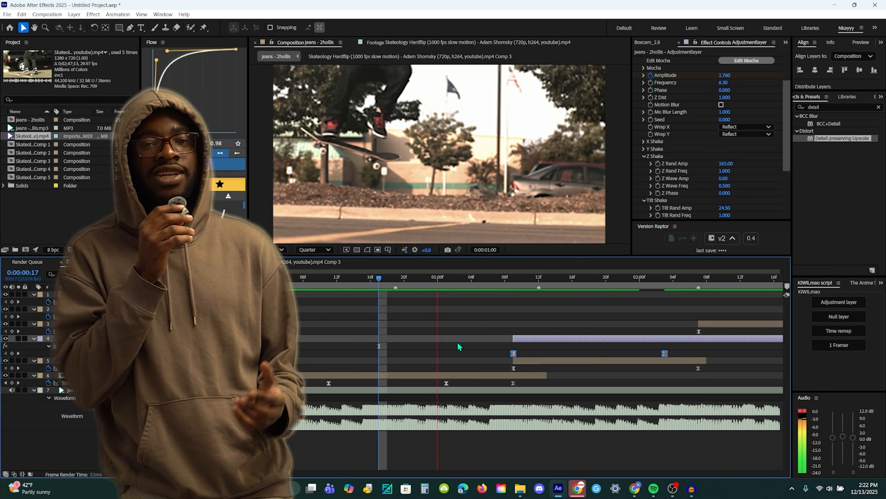
pyautogui.press('space')
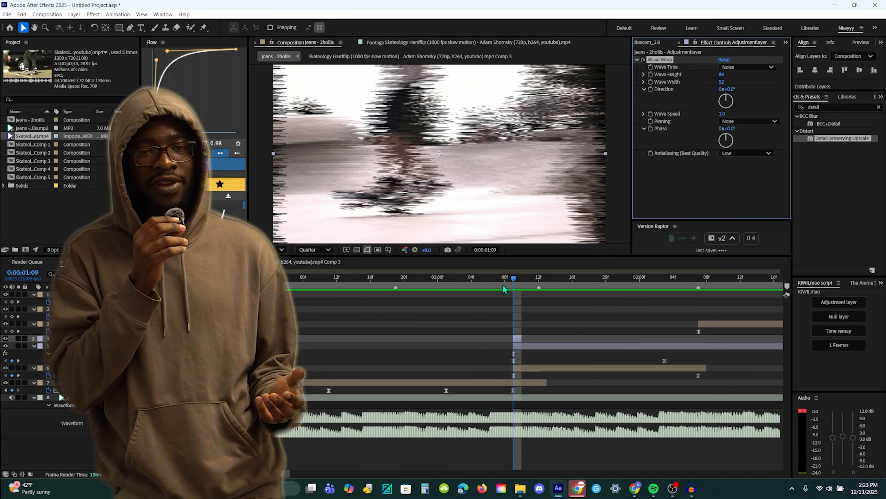
pyautogui.press('space')
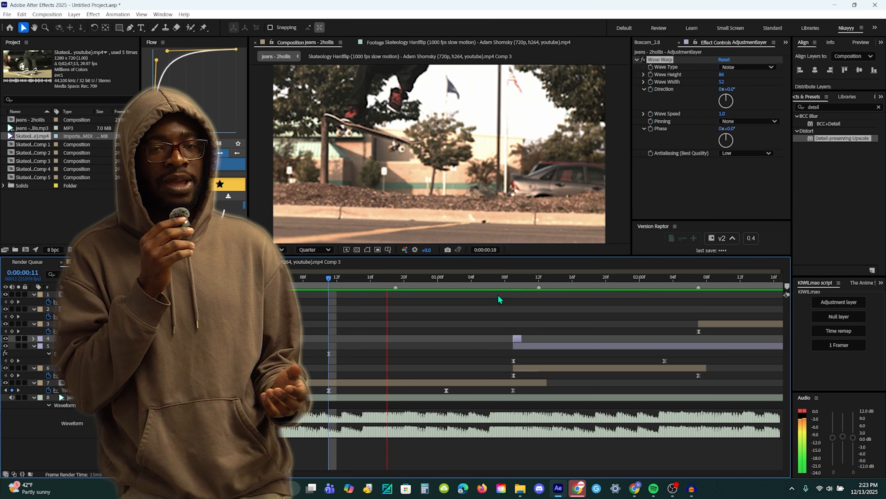